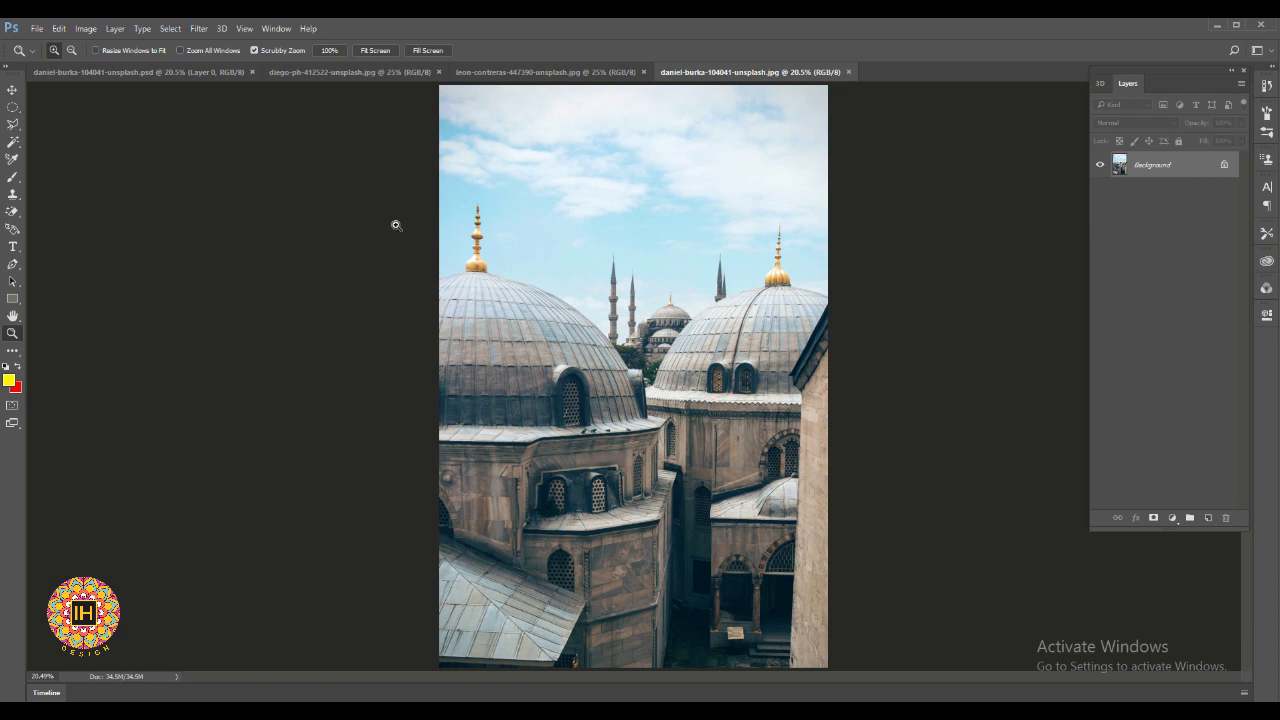
# - Zoom in on the mosque domes and start a Pen path along the dome outline
pyautogui.moveTo(396, 225); pyautogui.dragTo(429, 271)
pyautogui.click(12, 264)
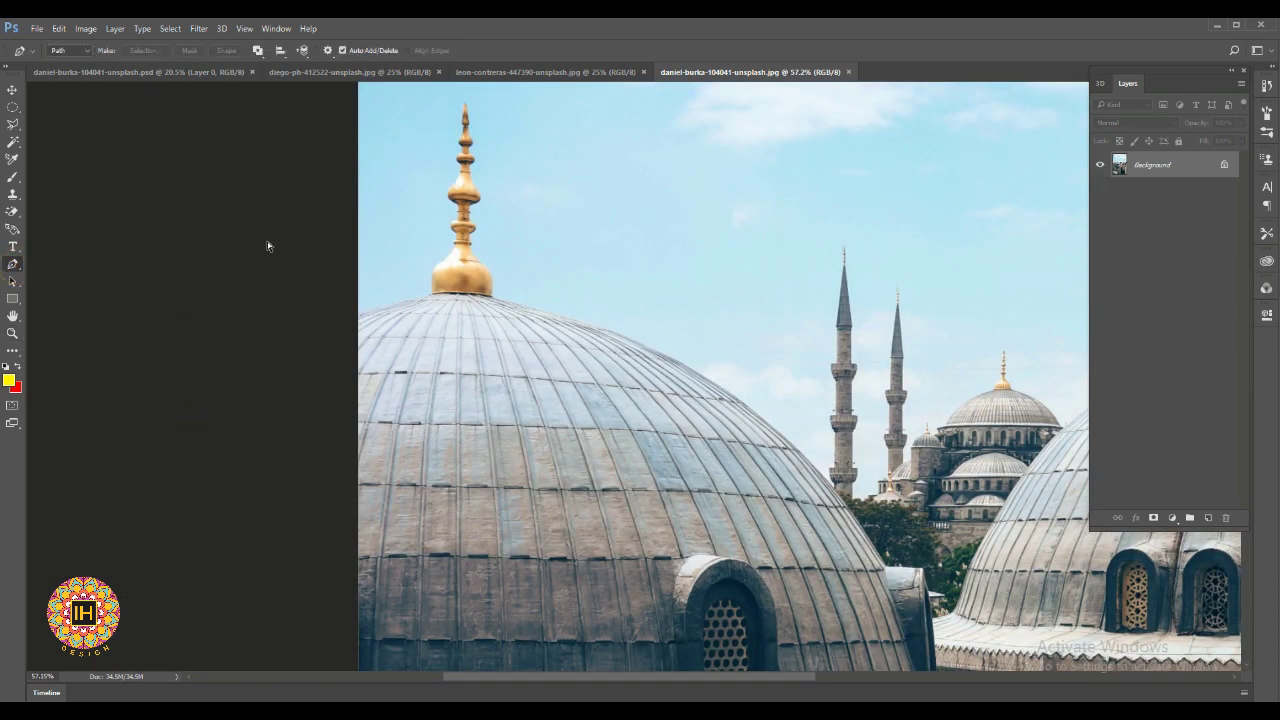
pyautogui.hotkey('ctrl', '1')
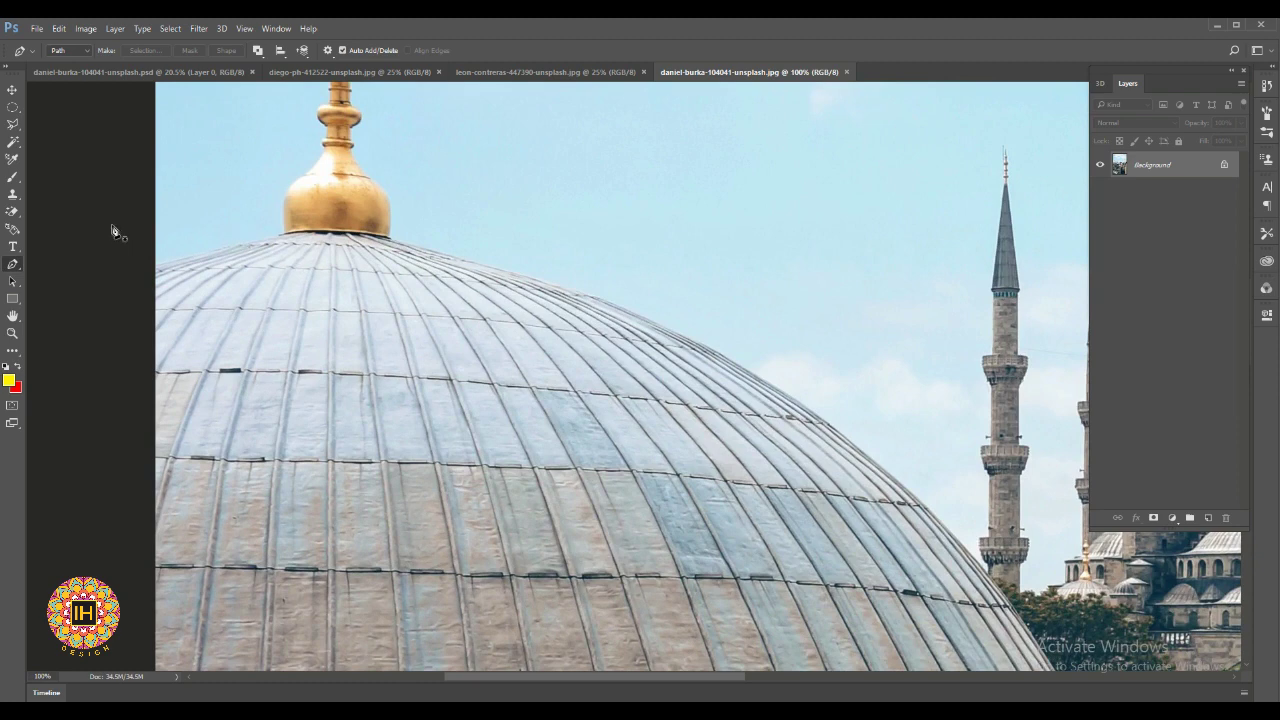
pyautogui.click(141, 276)
pyautogui.moveTo(222, 244); pyautogui.dragTo(280, 235)
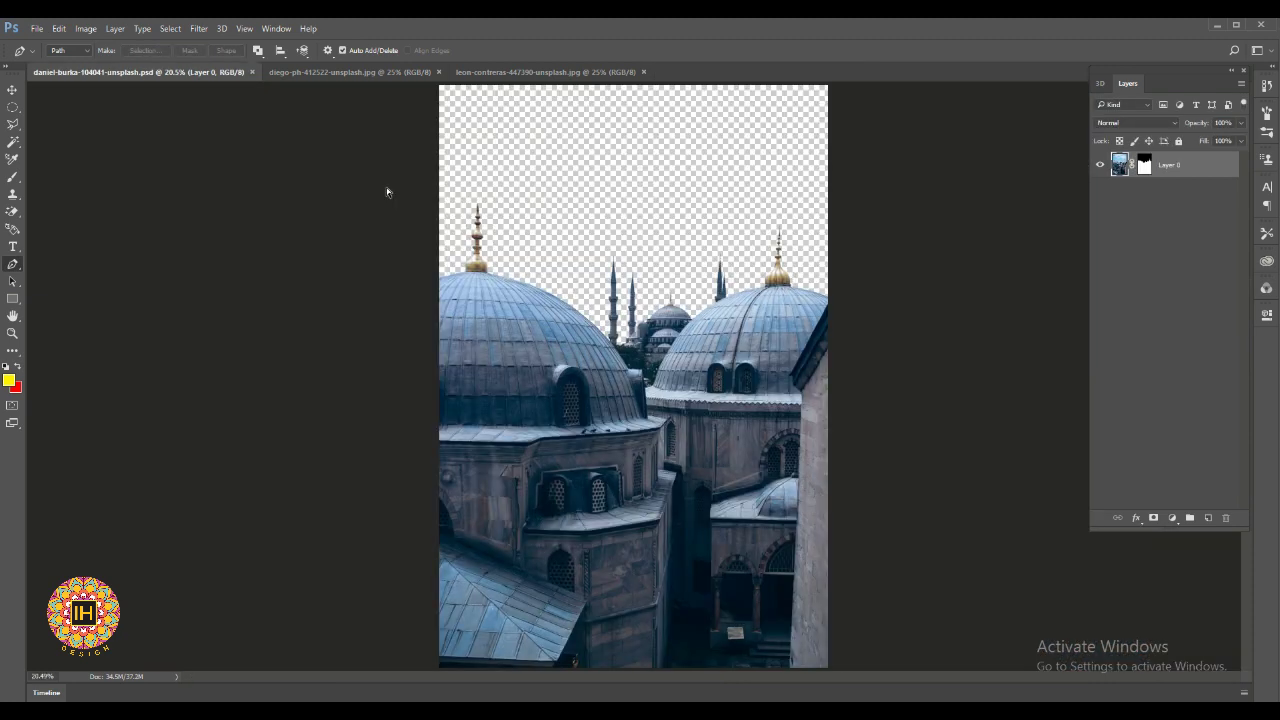
# - Drag the red sunset sky into the composite, send it below Layer 0, and shift it down
pyautogui.click(380, 71)
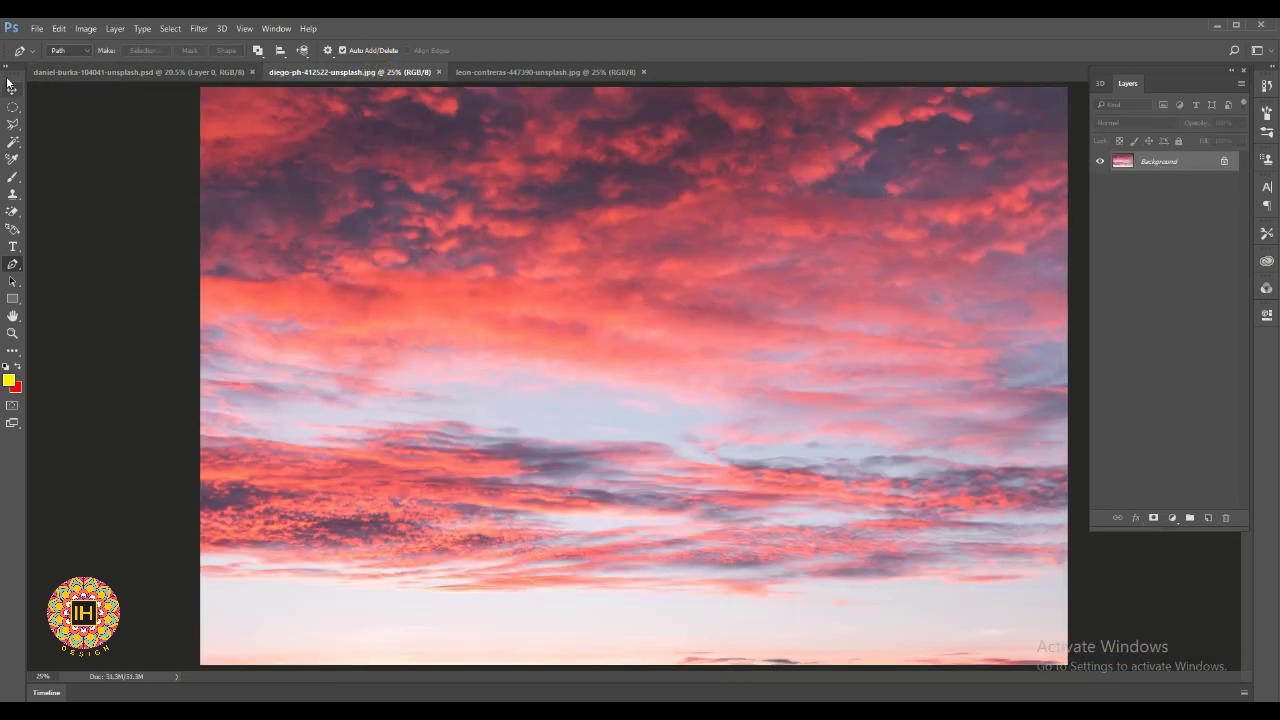
pyautogui.press('v')
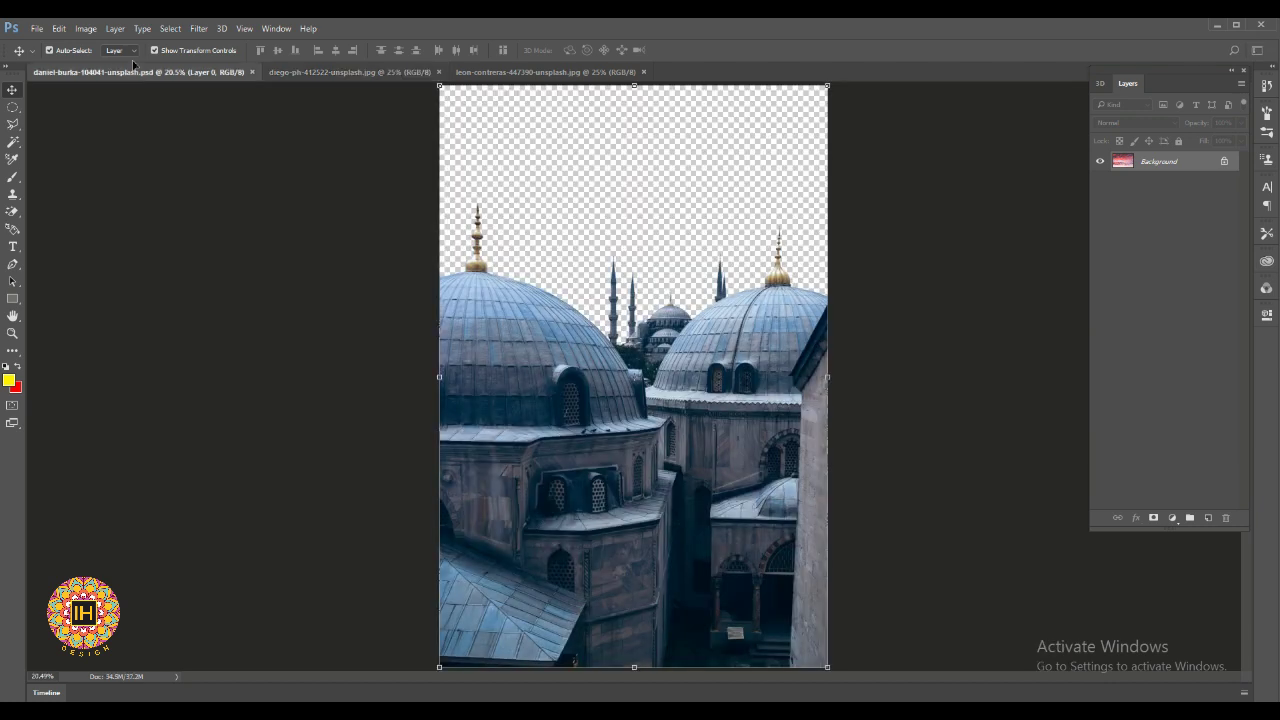
pyautogui.moveTo(238, 150)
pyautogui.mouseDown()
pyautogui.moveTo(421, 245)
pyautogui.moveTo(461, 153)
pyautogui.mouseUp()
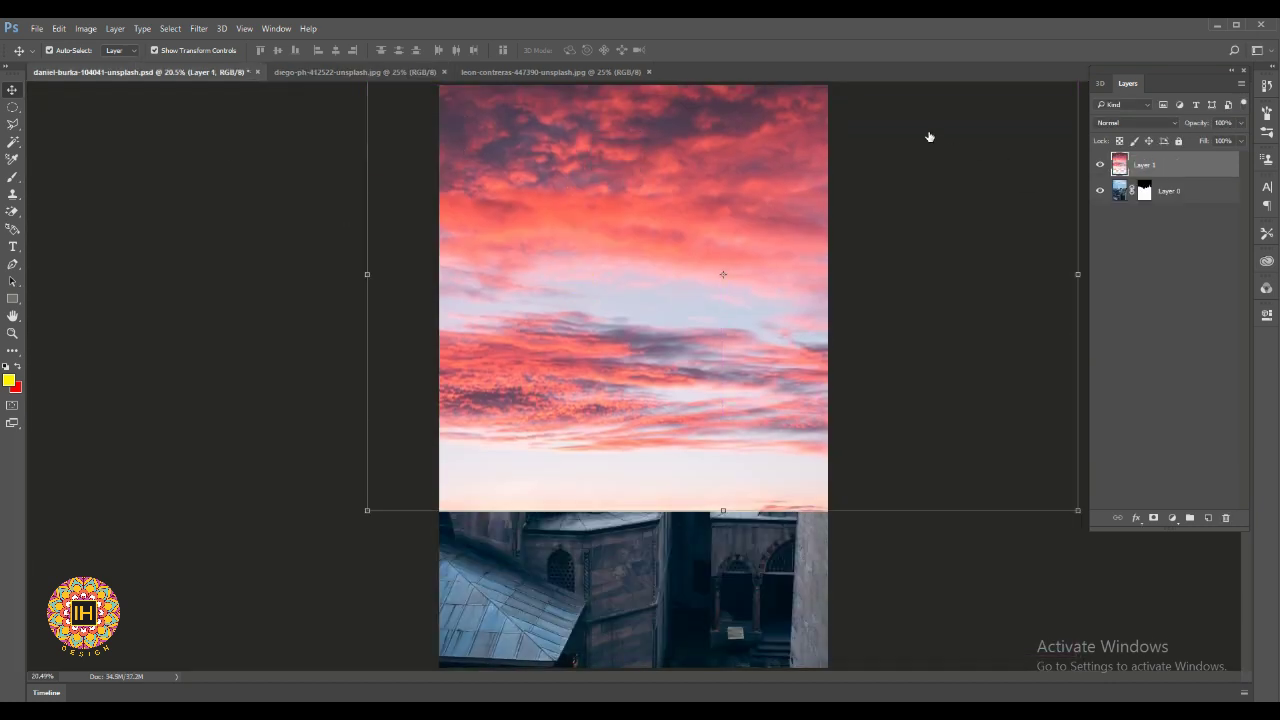
pyautogui.hotkey('ctrl', '[')
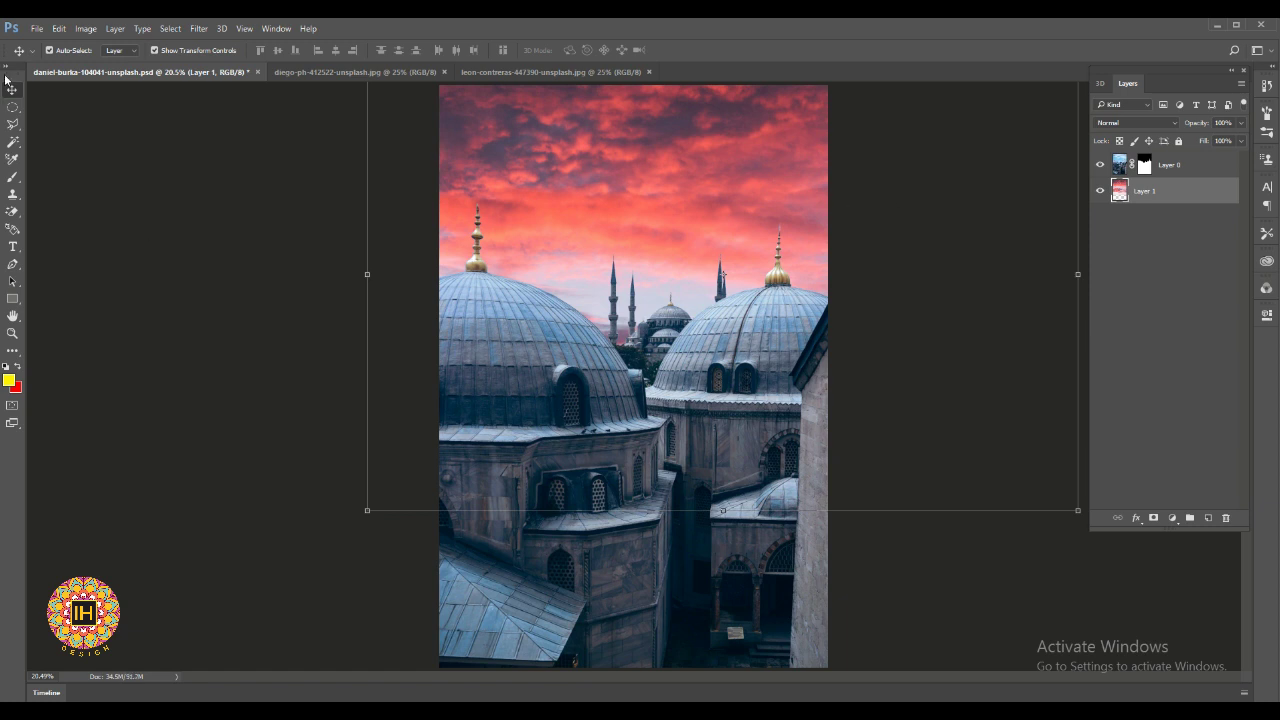
pyautogui.moveTo(590, 153)
pyautogui.mouseDown()
pyautogui.moveTo(588, 224)
pyautogui.moveTo(505, 181)
pyautogui.moveTo(539, 185)
pyautogui.mouseUp()
# - Drag the floating lanterns photo into the mosque composite and position it over the sky
pyautogui.click(134, 240)
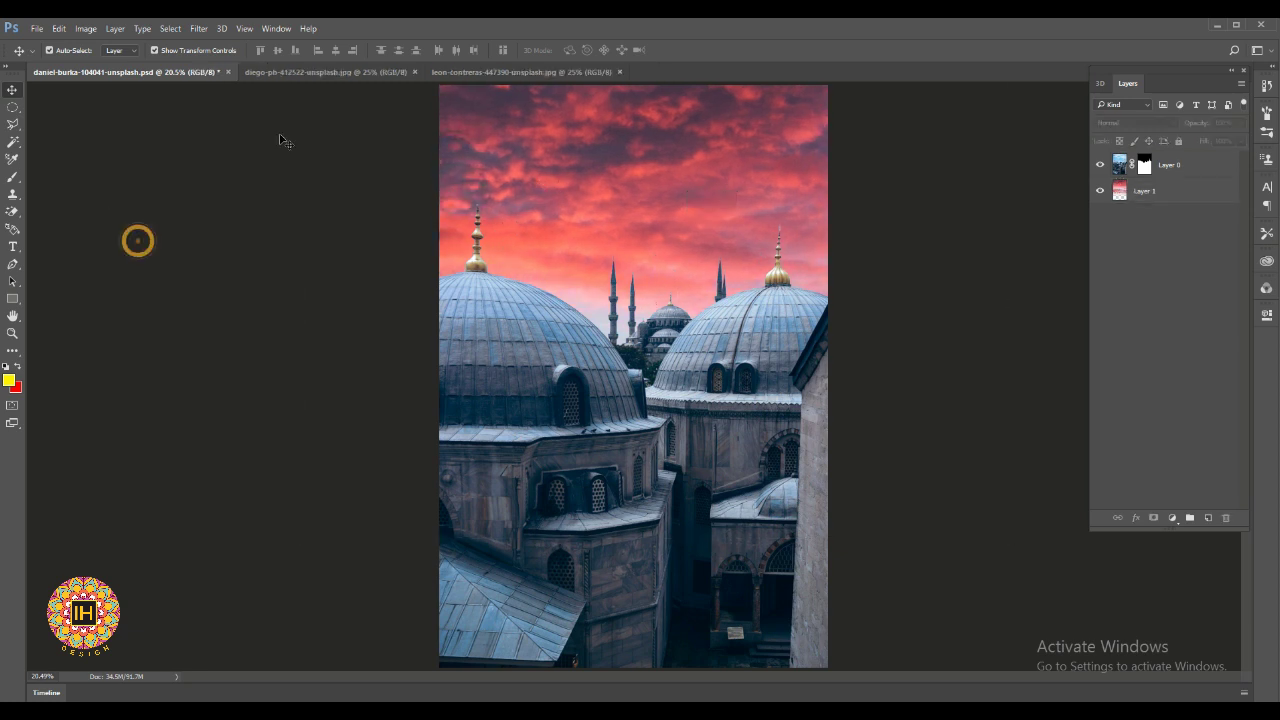
pyautogui.click(460, 72)
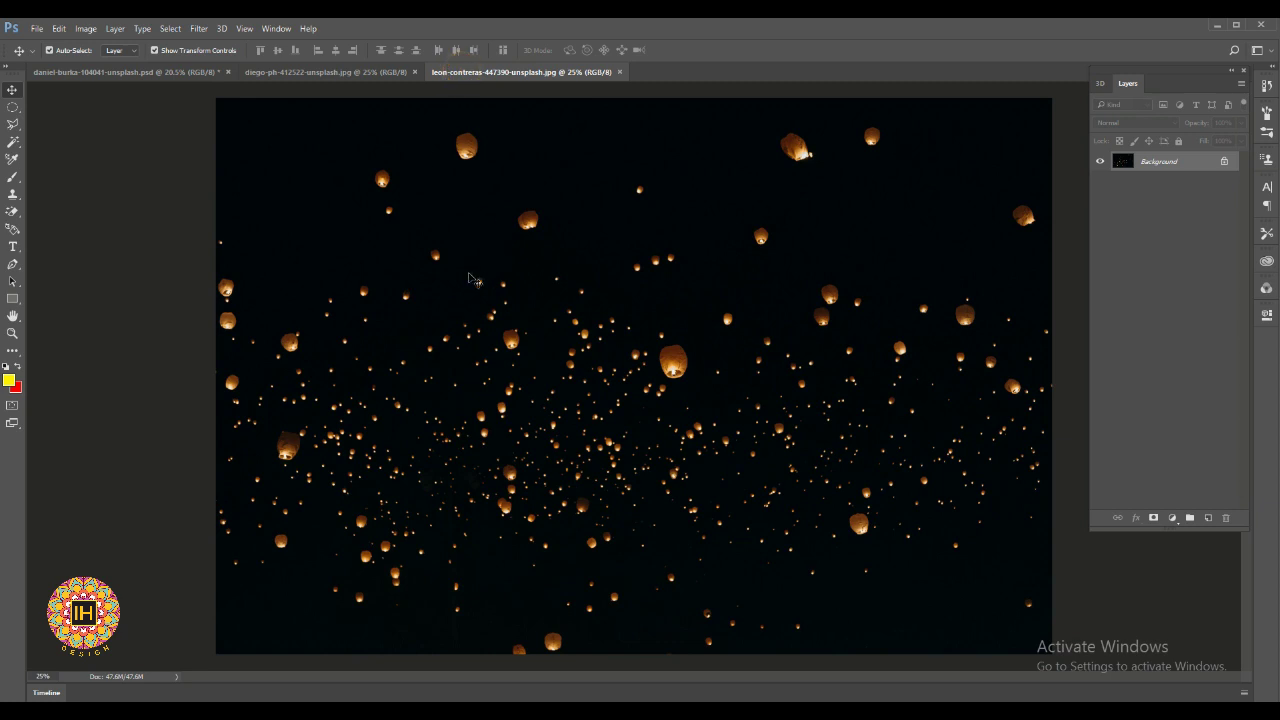
pyautogui.moveTo(96, 58); pyautogui.dragTo(443, 177)
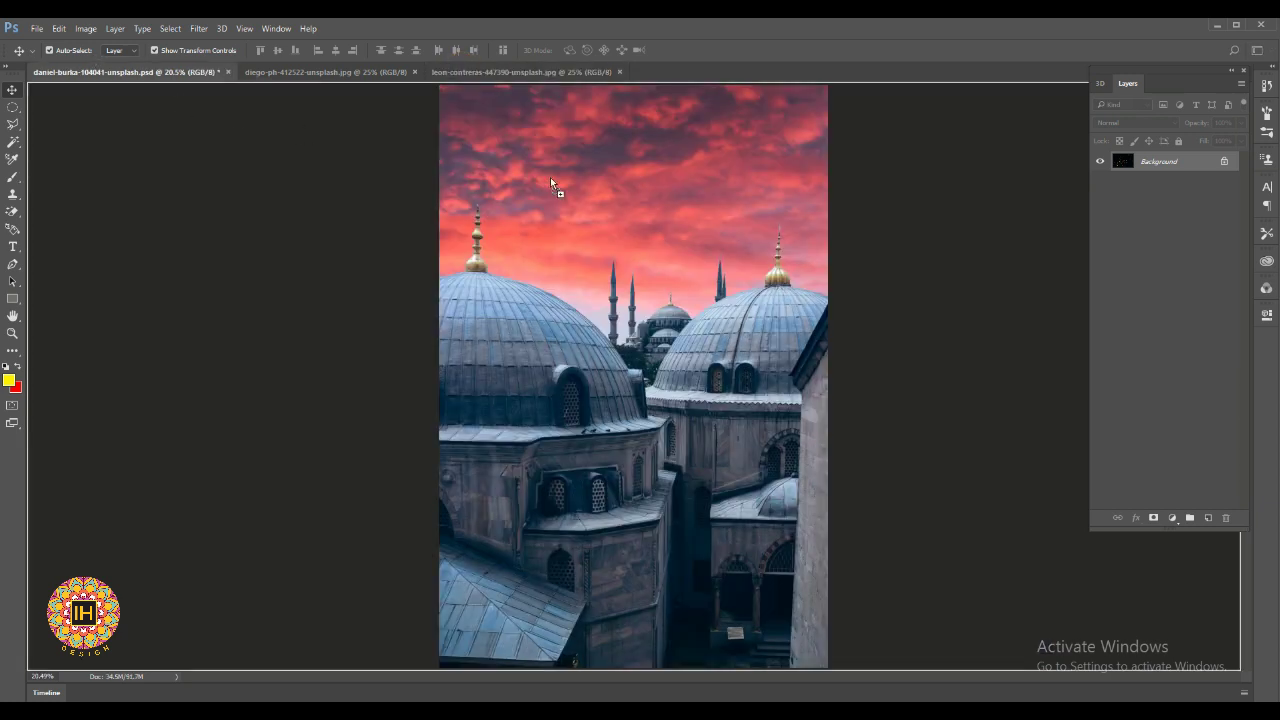
pyautogui.moveTo(550, 183)
pyautogui.mouseDown()
pyautogui.moveTo(558, 283)
pyautogui.moveTo(570, 136)
pyautogui.mouseUp()
# - Set the lanterns layer to Color Dodge and move it up into the sky
pyautogui.click(1137, 122)
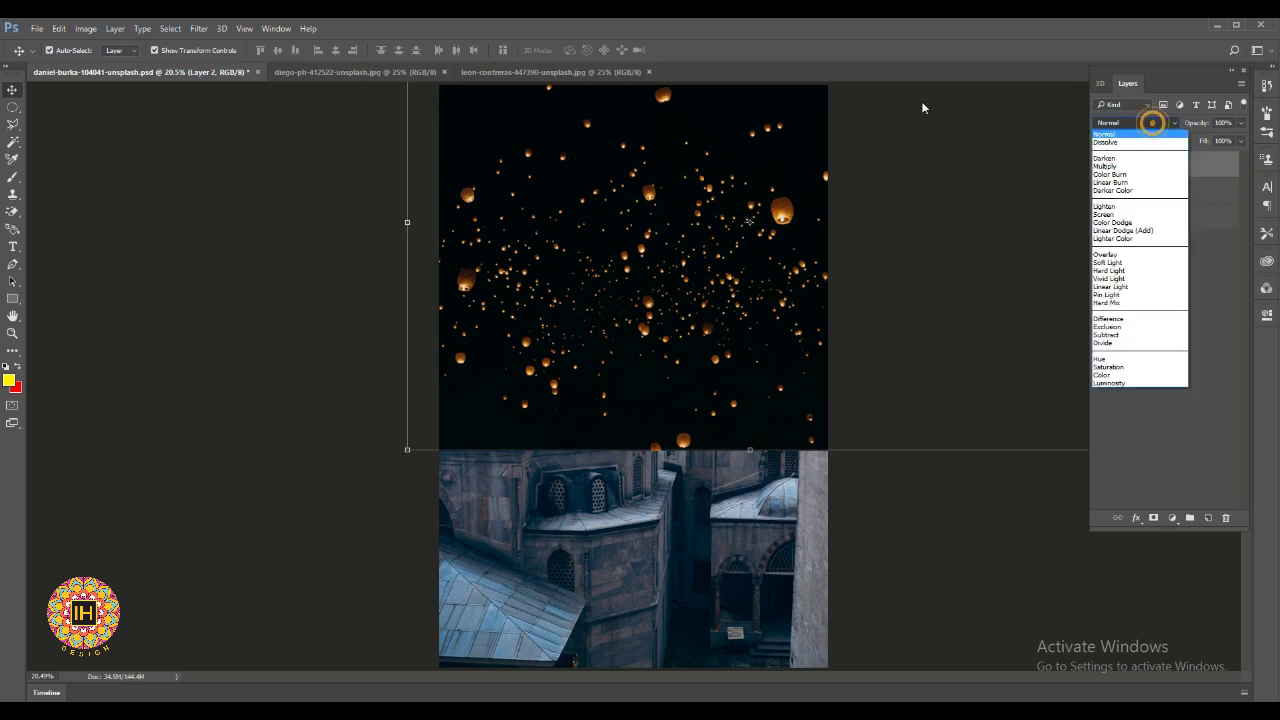
pyautogui.press('Up')
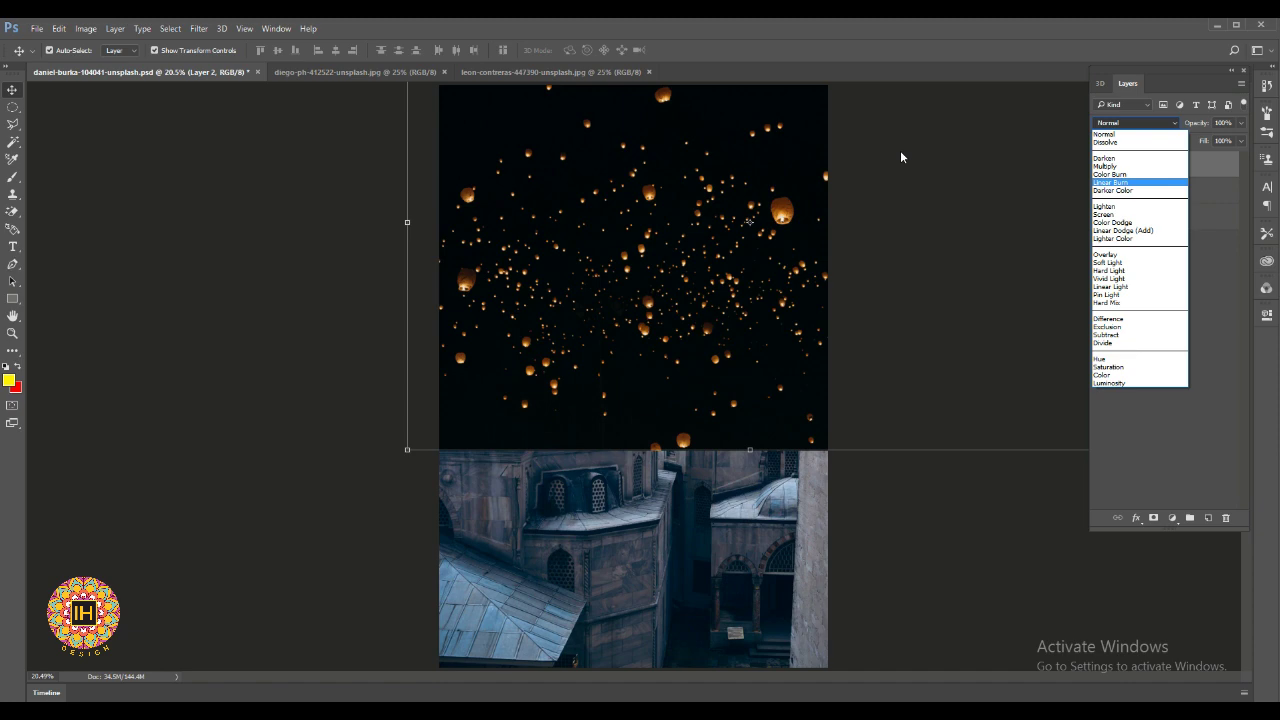
pyautogui.press('Down')
pyautogui.press('Down')
pyautogui.press('Down')
pyautogui.press('Return')
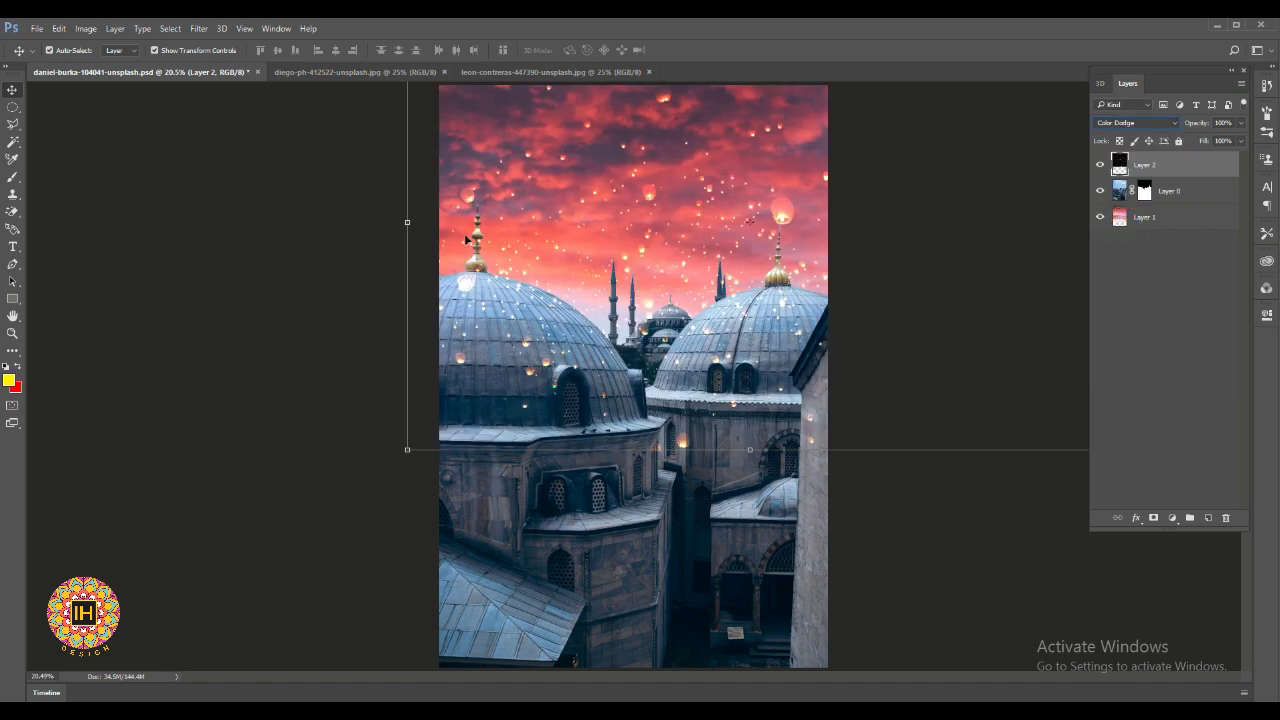
pyautogui.moveTo(465, 240); pyautogui.dragTo(472, 161)
# - Place the lanterns layer below the mosque layer and nudge it slightly left and down
pyautogui.hotkey('ctrl', '[')
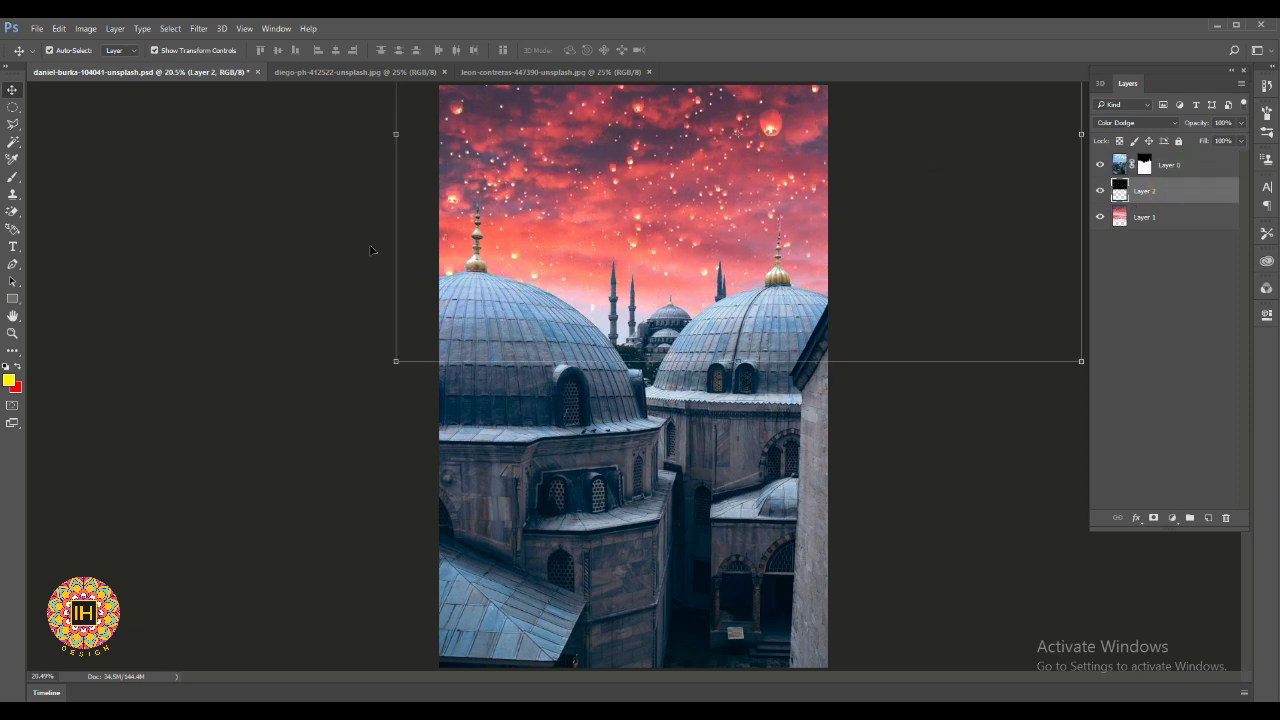
pyautogui.hotkey('ctrl', ']')
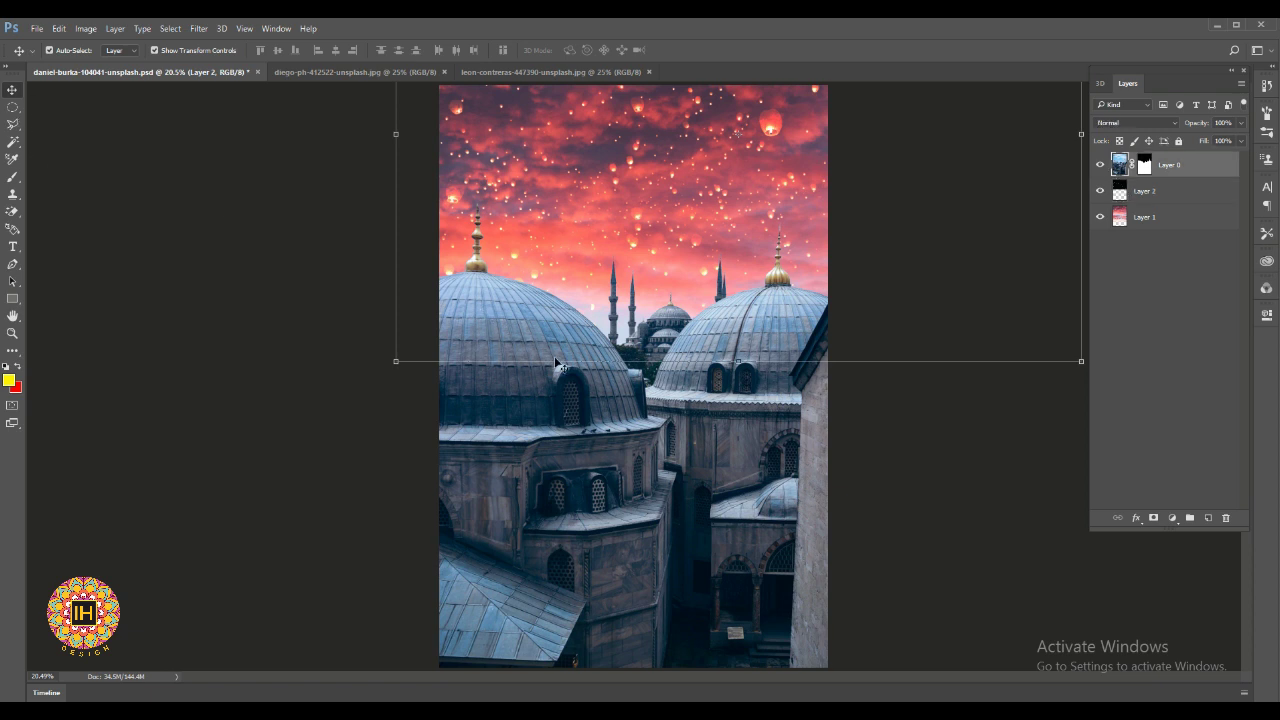
pyautogui.hotkey('ctrl', '[')
pyautogui.moveTo(500, 191); pyautogui.dragTo(490, 206)
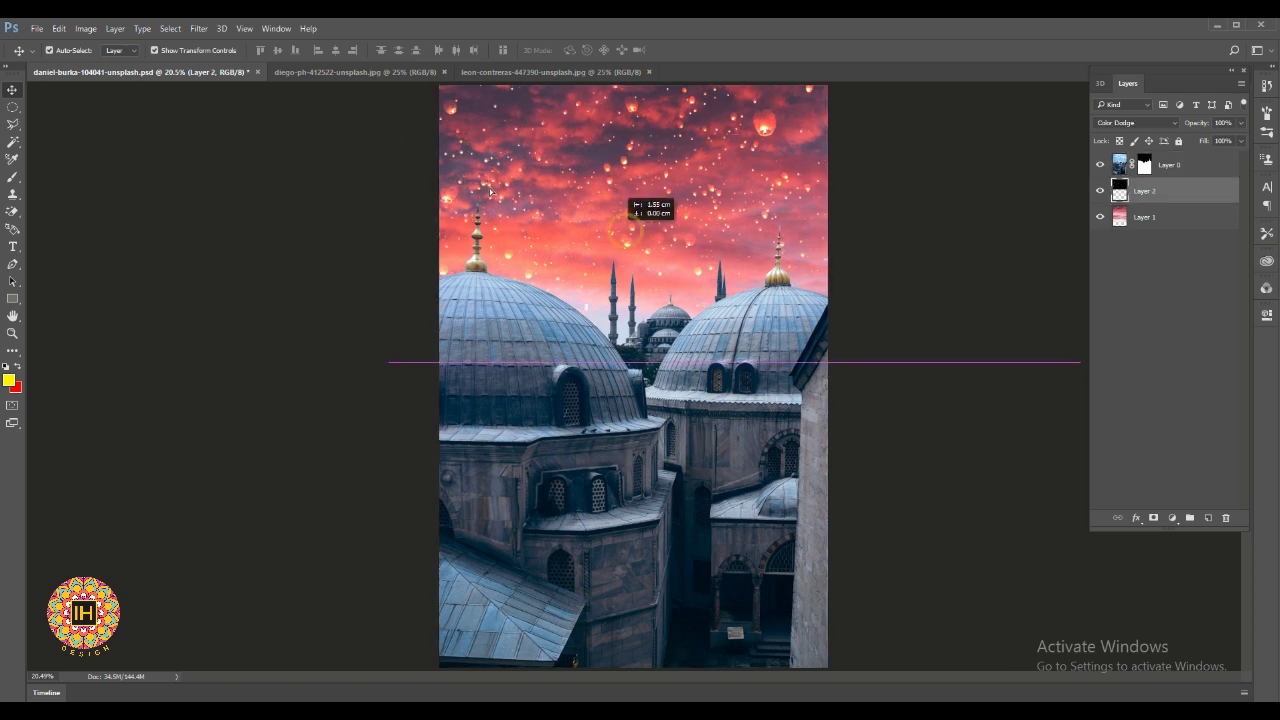
# - Deselect the layers and zoom in on the sky and domes to check the result
pyautogui.click(627, 472)
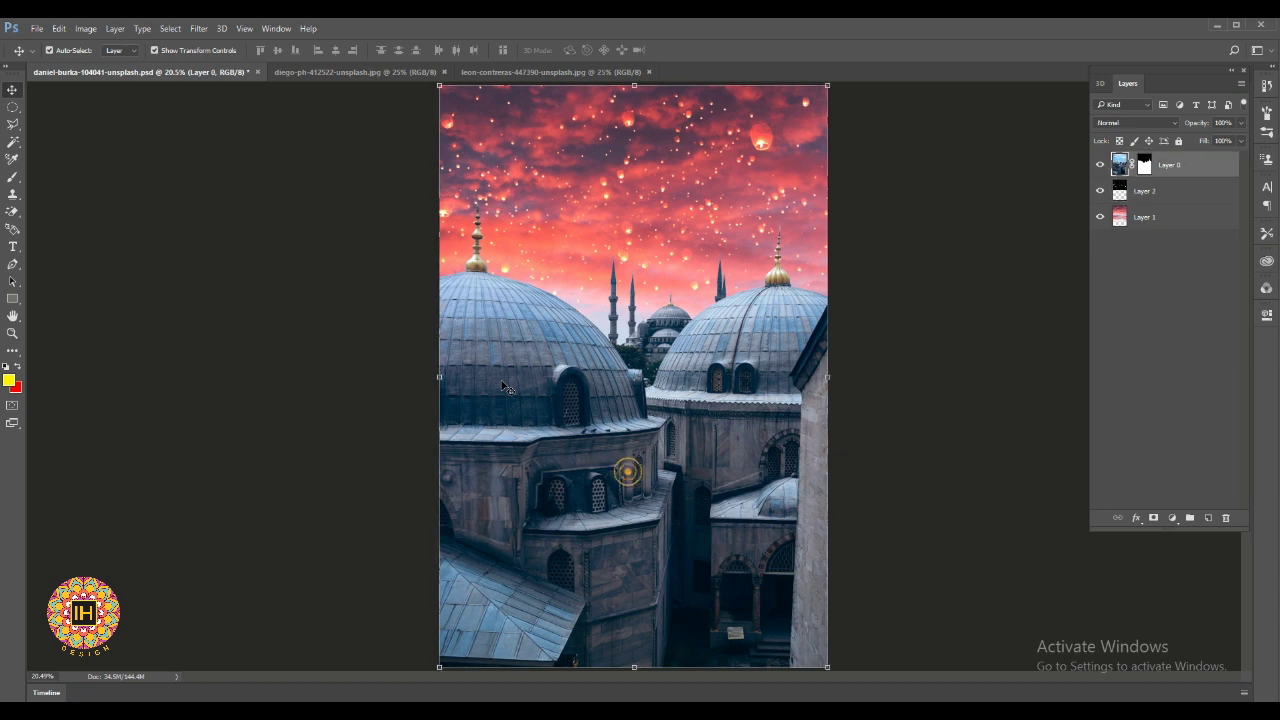
pyautogui.click(915, 444)
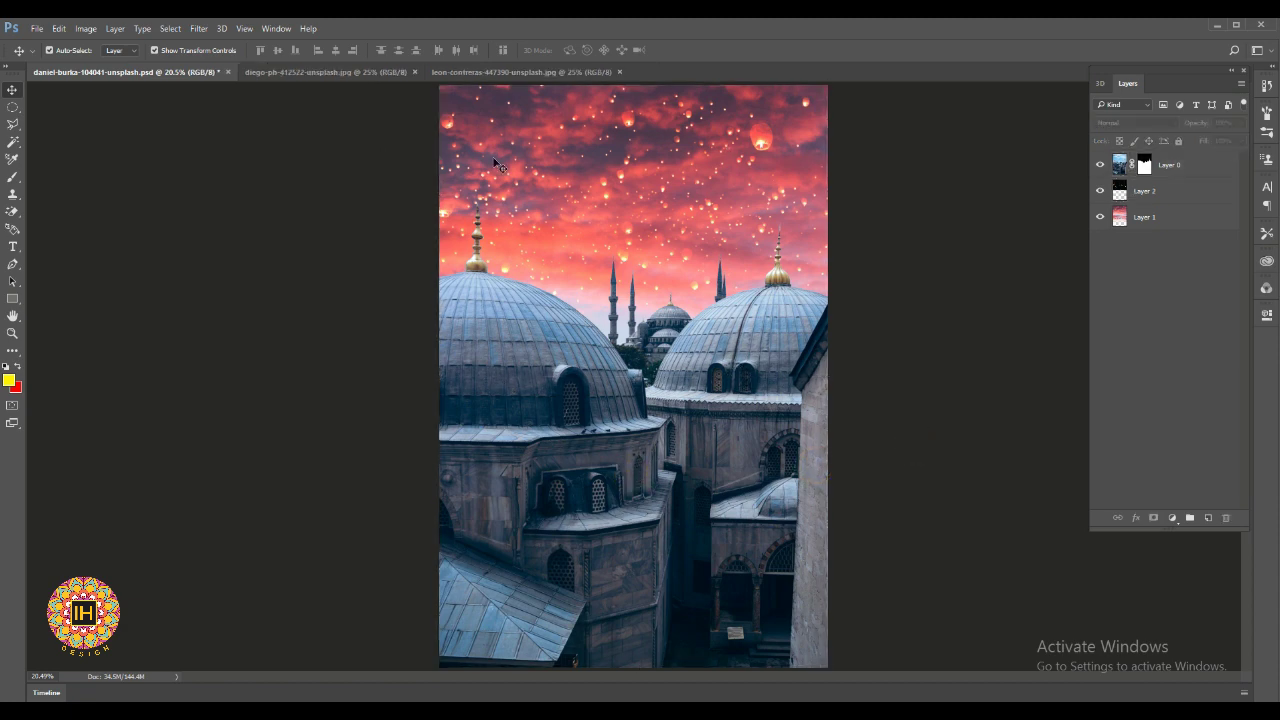
pyautogui.press('z')
pyautogui.click(610, 176)
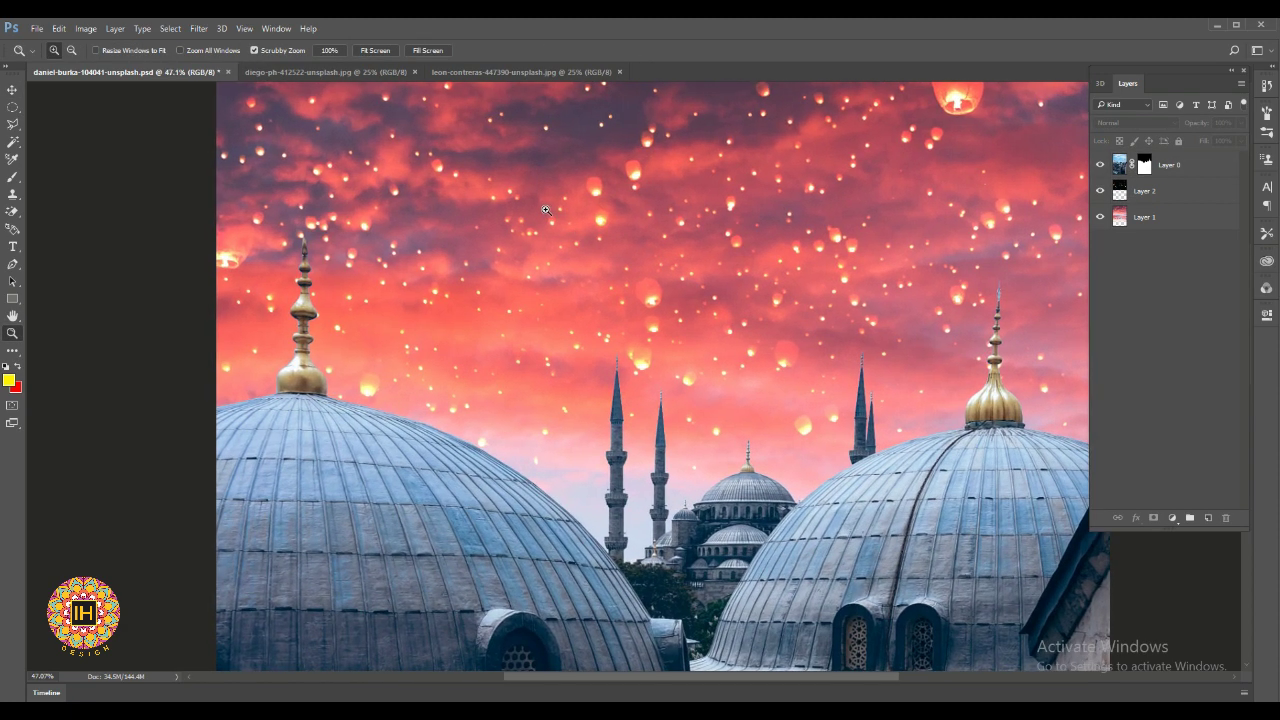
pyautogui.moveTo(562, 186)
pyautogui.mouseDown()
pyautogui.moveTo(486, 294)
pyautogui.moveTo(590, 327)
pyautogui.mouseUp()
pyautogui.click(12, 89)
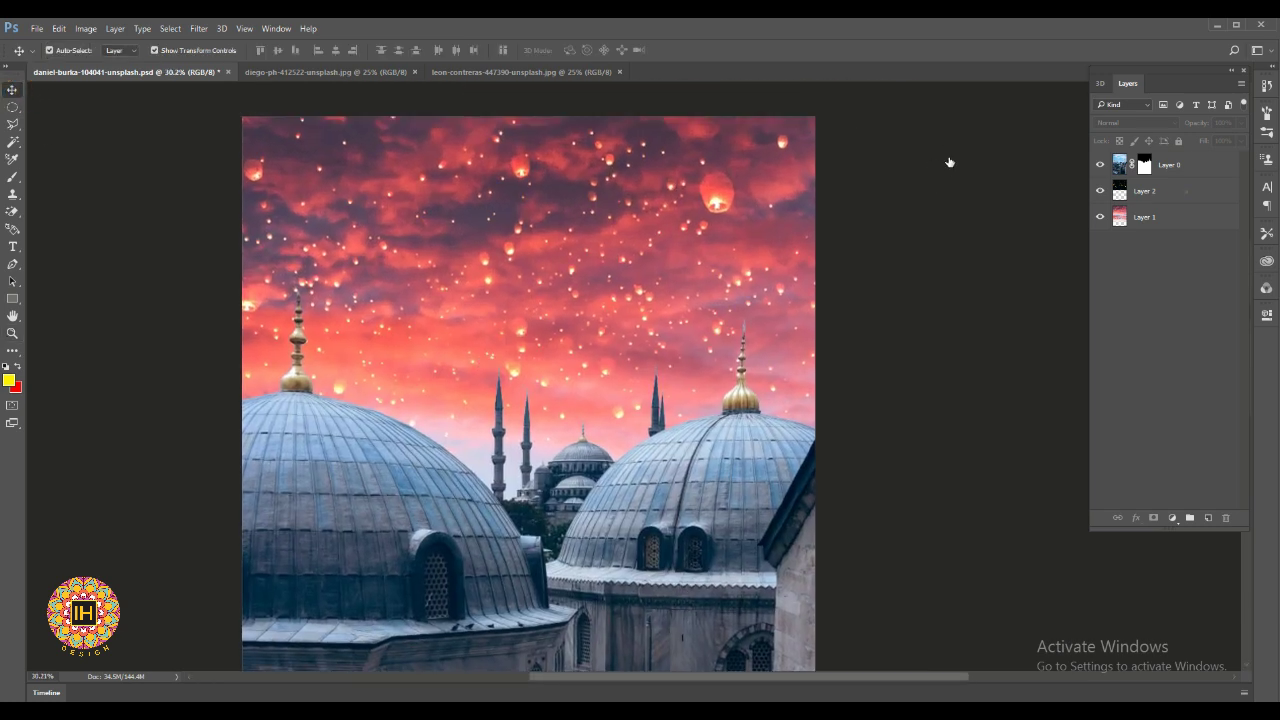
# - Add a Curves adjustment above the lanterns layer that darkens the whole image
pyautogui.click(983, 383)
pyautogui.click(1172, 518)
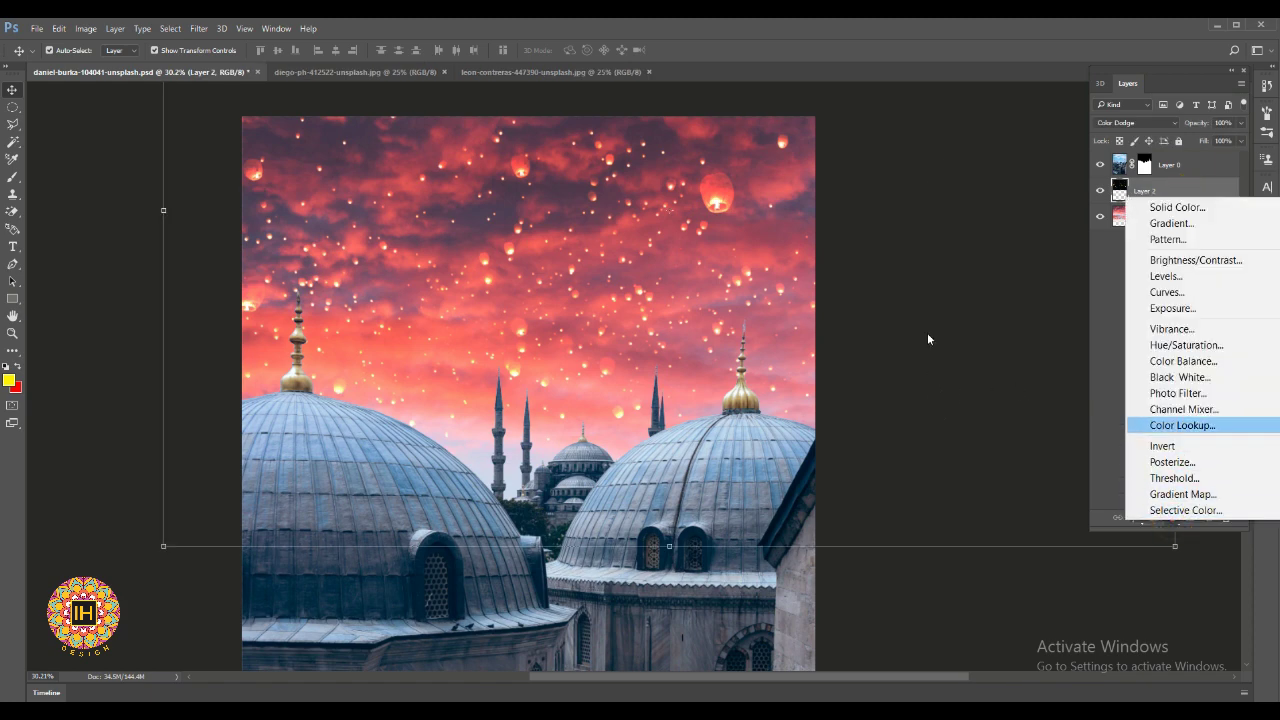
pyautogui.click(1159, 289)
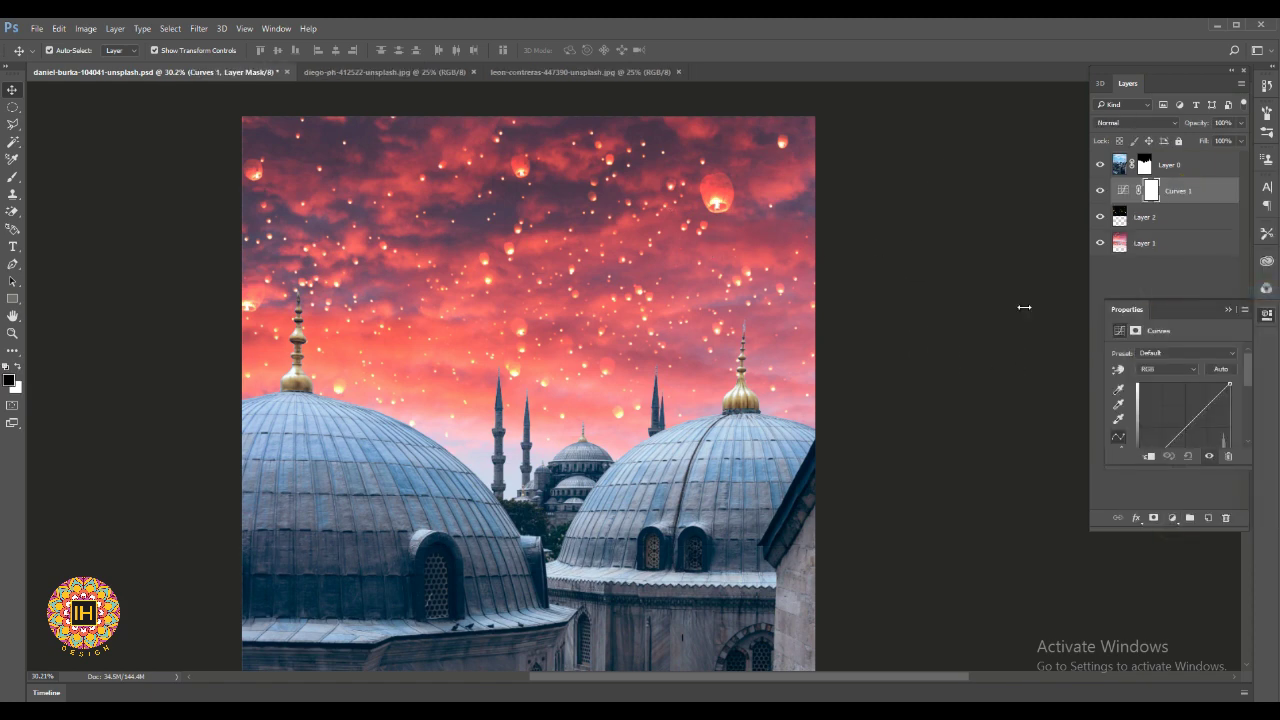
pyautogui.moveTo(983, 311)
pyautogui.mouseDown()
pyautogui.moveTo(983, 357)
pyautogui.moveTo(980, 276)
pyautogui.mouseUp()
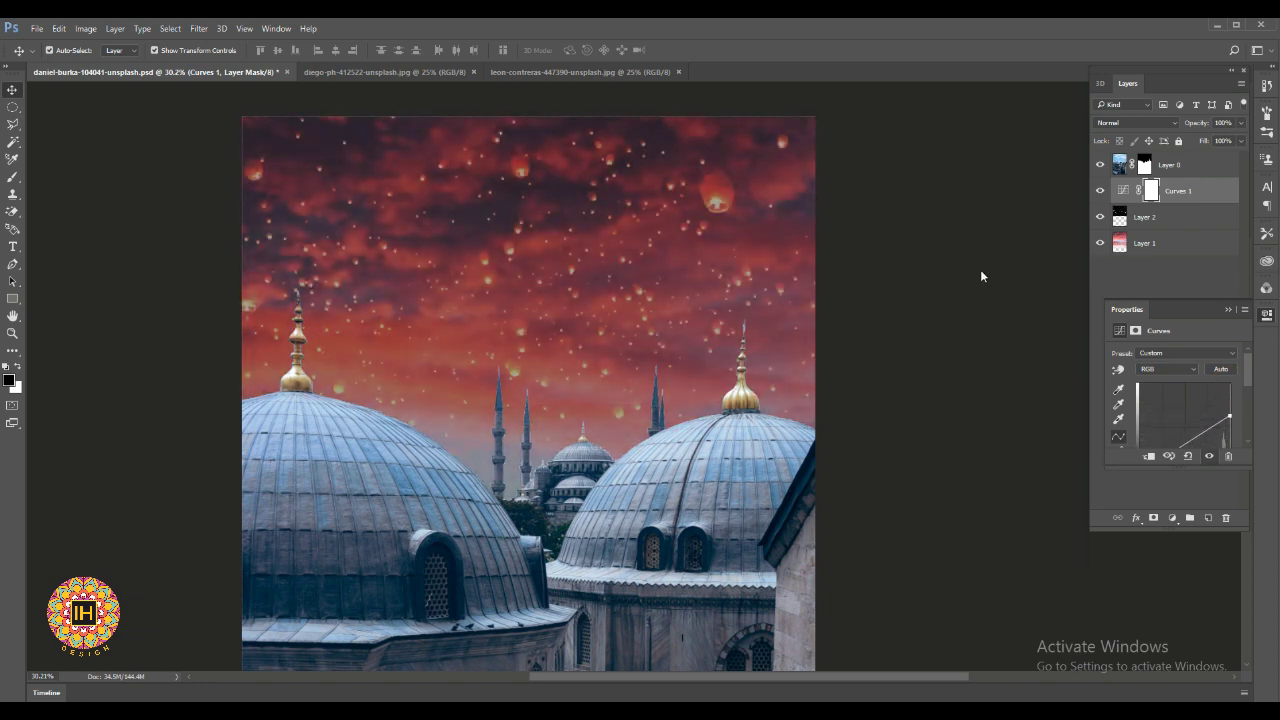
# - Delete the trial Curves layer and select the mosque layer, Layer 0
pyautogui.click(1228, 309)
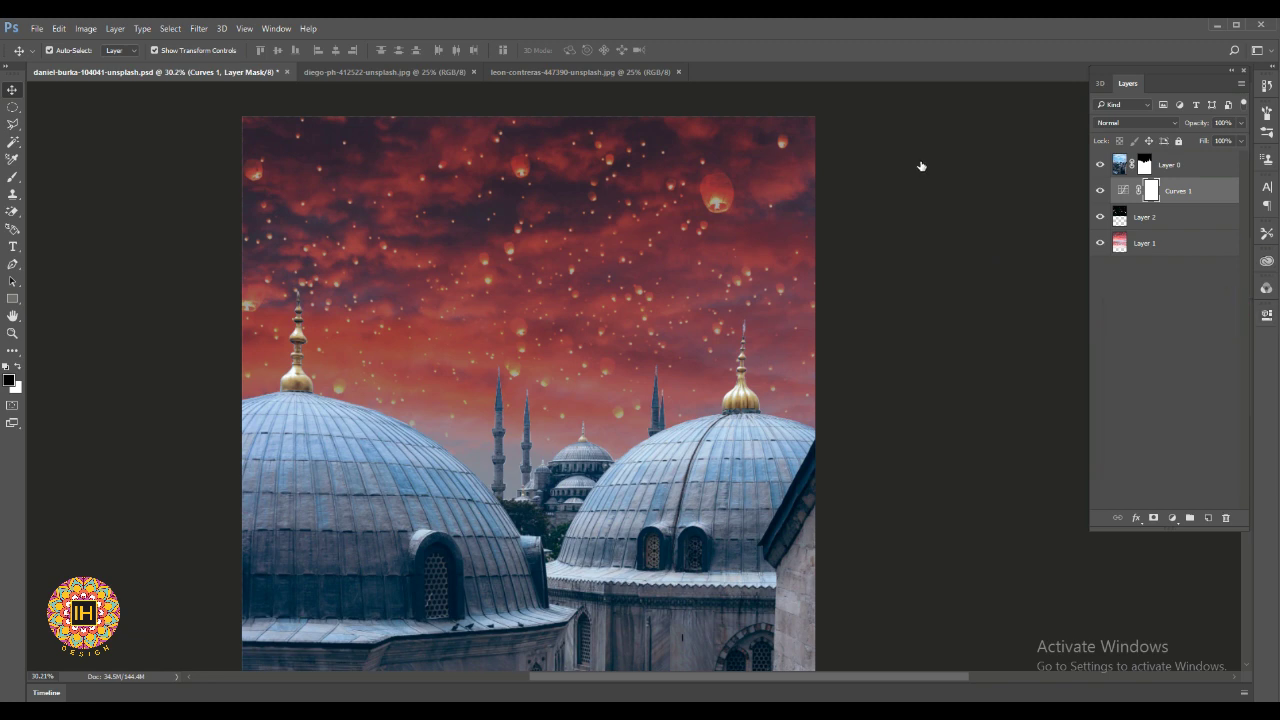
pyautogui.press('Delete')
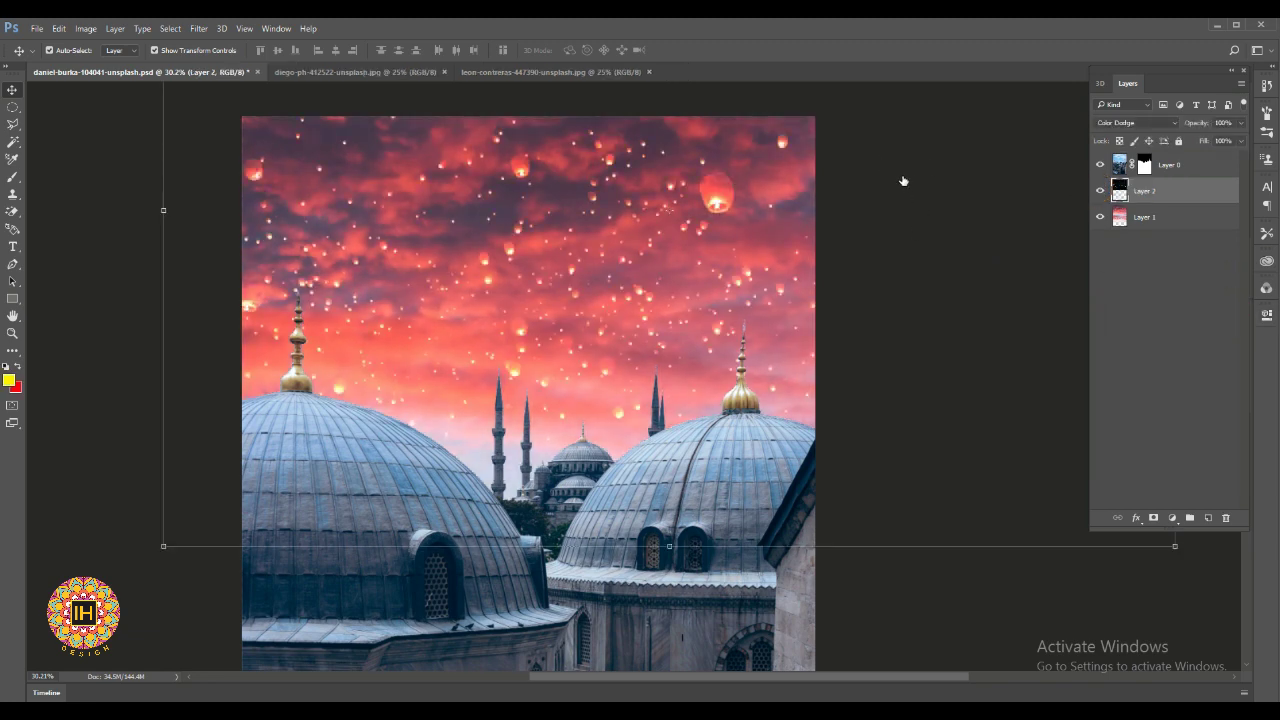
pyautogui.hotkey('alt', ']')
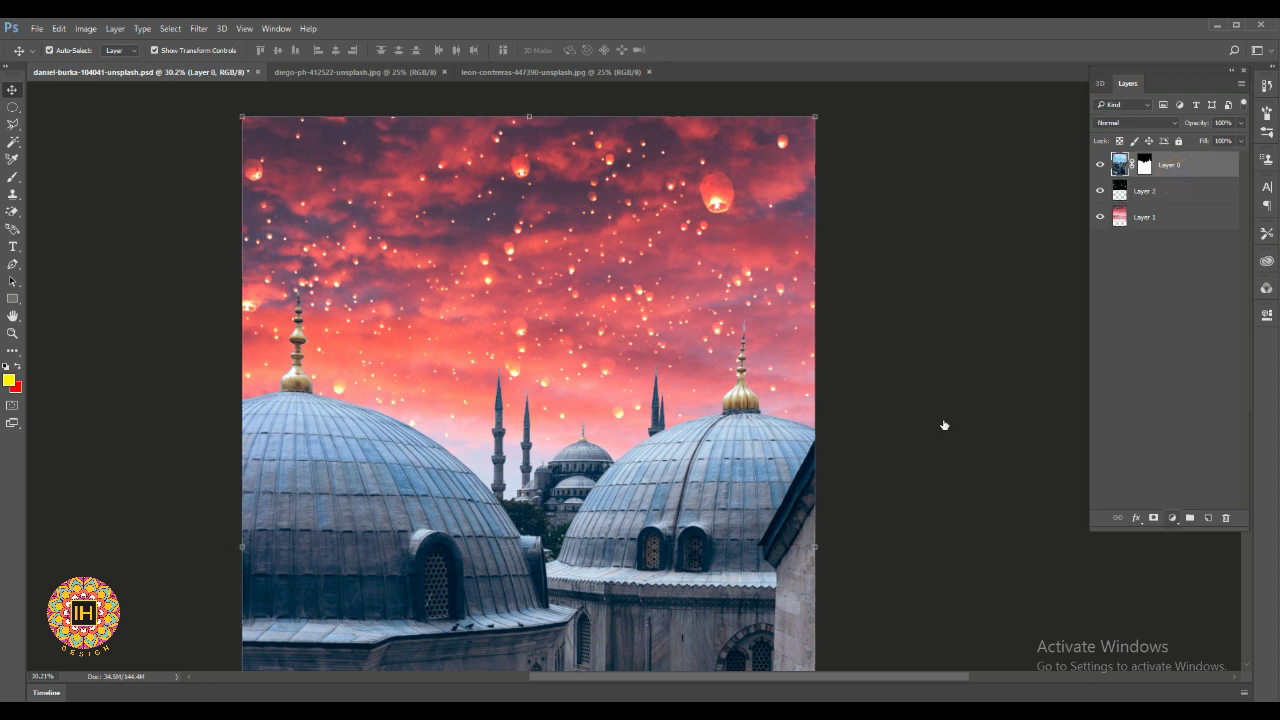
pyautogui.press('Up')
pyautogui.press('Up')
pyautogui.press('Up')
pyautogui.press('Up')
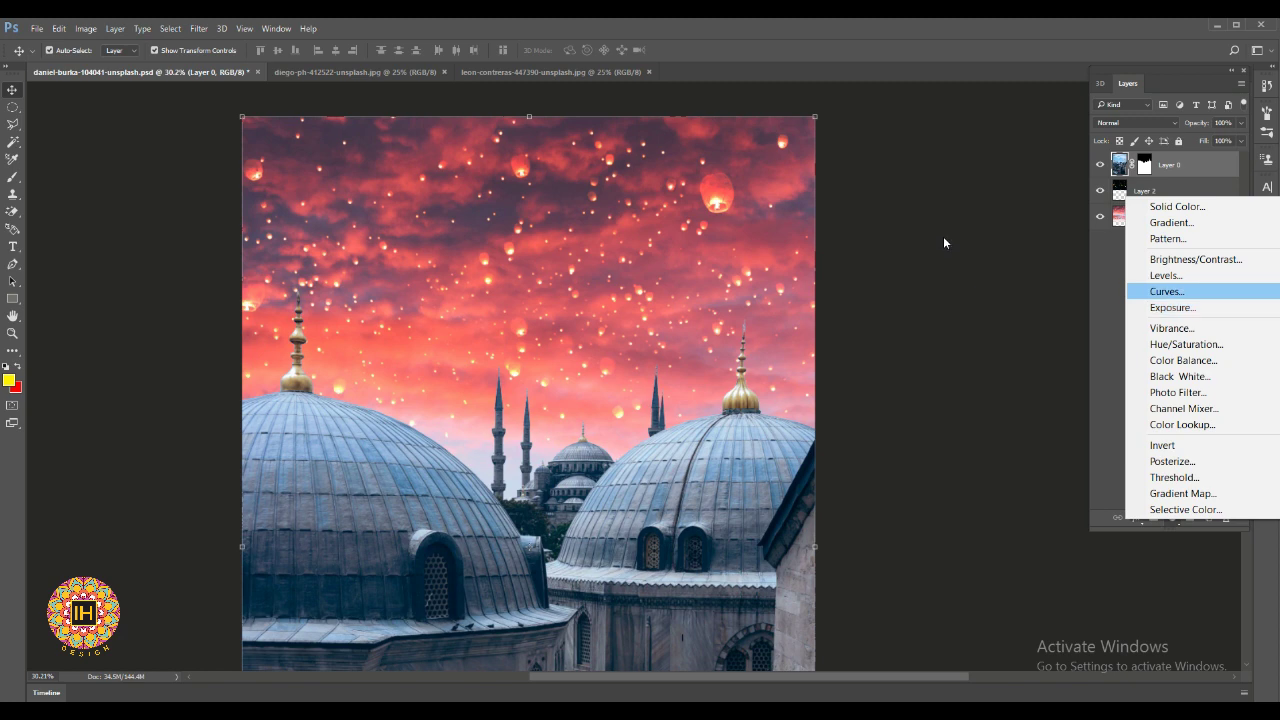
# - Add a Curves adjustment clipped to the mosque layer, lowering the white point to darken the domes
pyautogui.press('Return')
pyautogui.hotkey('shift', 'Down')
pyautogui.hotkey('shift', 'Down')
pyautogui.hotkey('shift', 'Down')
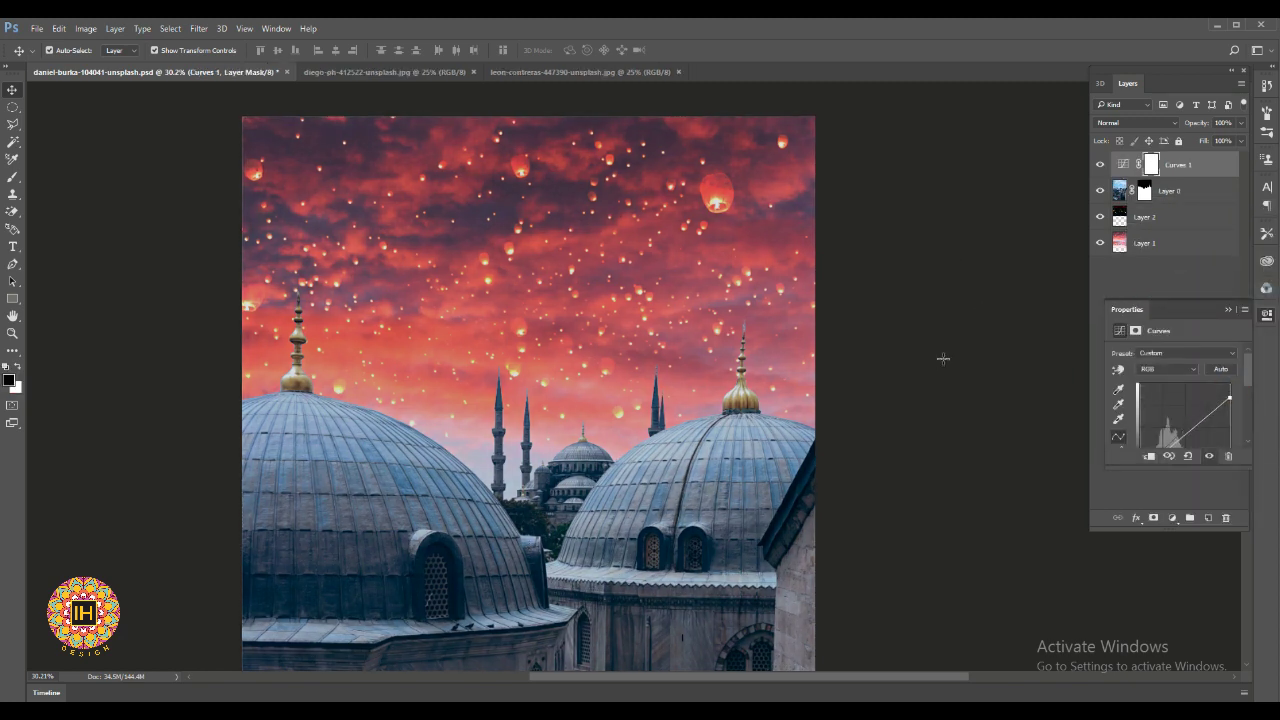
pyautogui.hotkey('ctrl', 'alt', 'g')
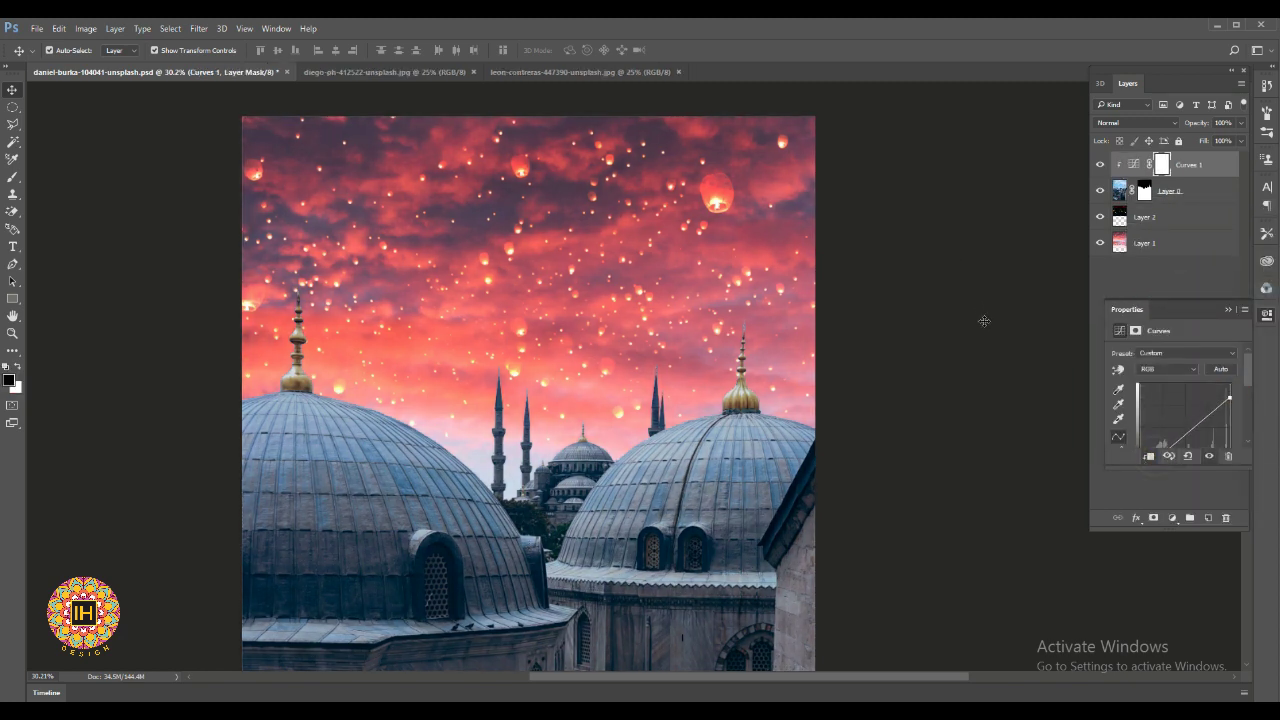
pyautogui.hotkey('shift', 'Down')
pyautogui.hotkey('shift', 'Down')
pyautogui.hotkey('shift', 'Down')
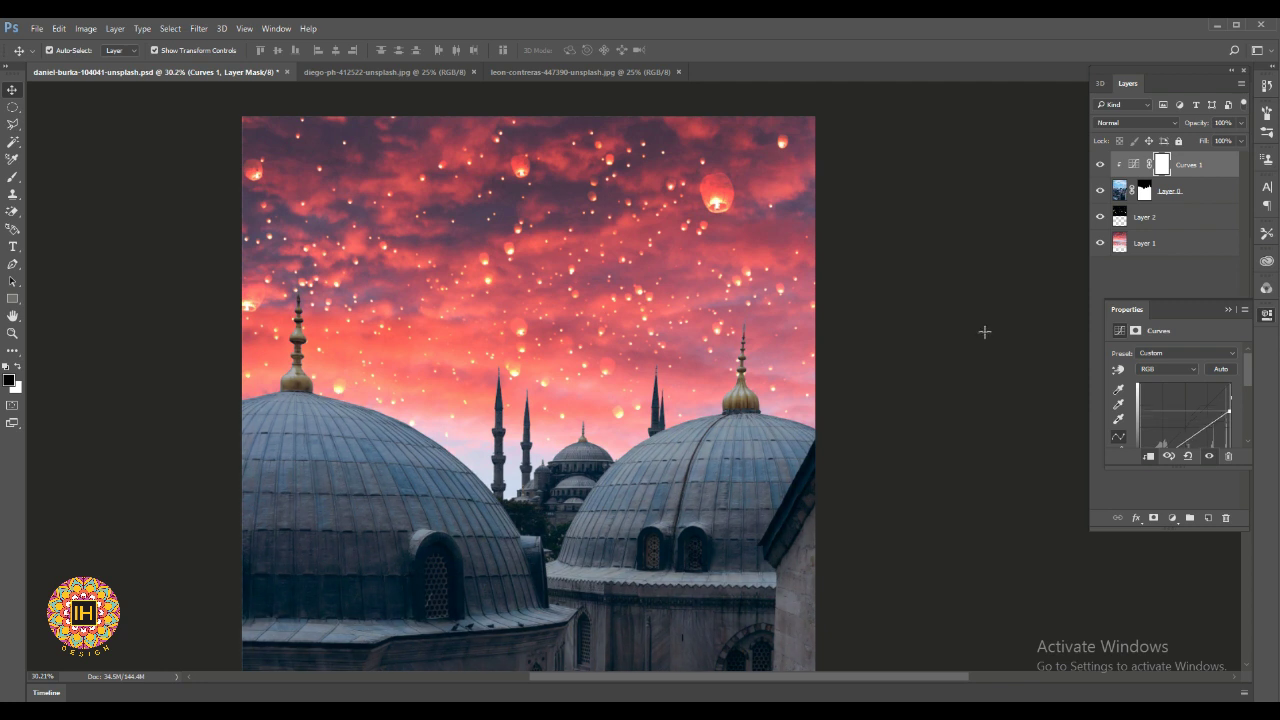
pyautogui.hotkey('shift', 'Up')
pyautogui.hotkey('shift', 'Up')
pyautogui.hotkey('shift', 'Up')
pyautogui.hotkey('shift', 'Up')
pyautogui.hotkey('shift', 'Down')
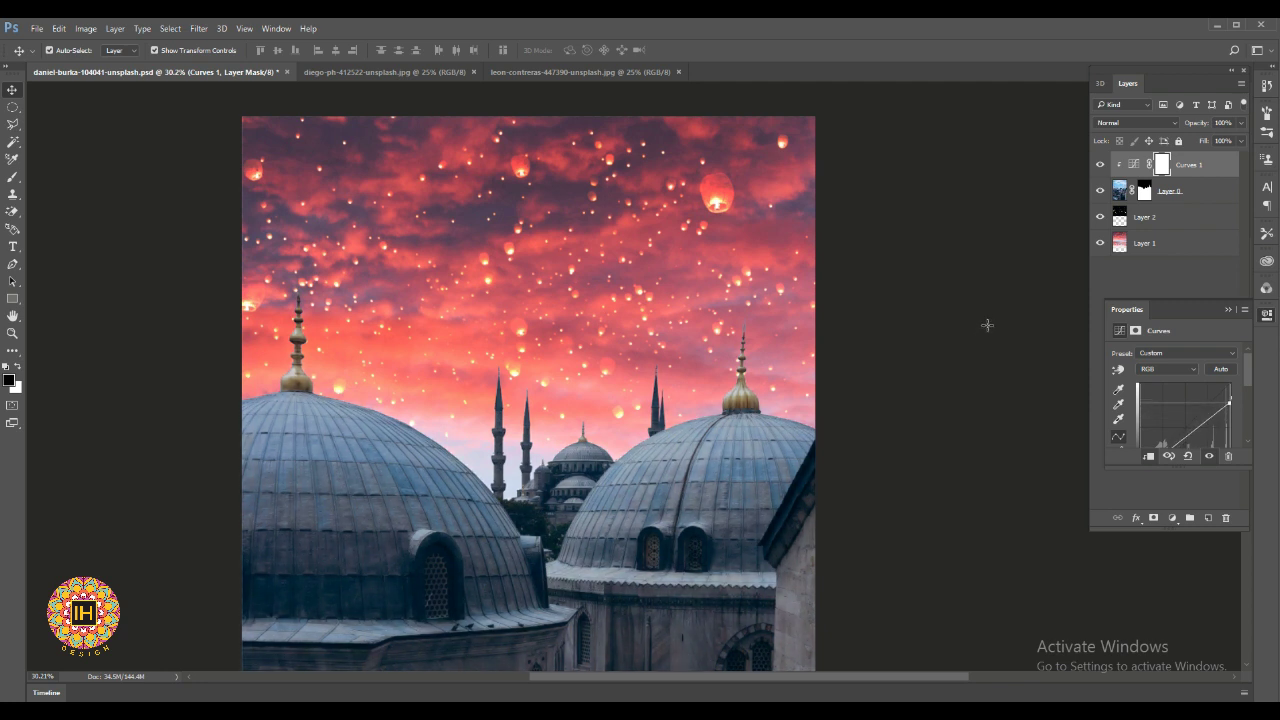
pyautogui.click(1228, 309)
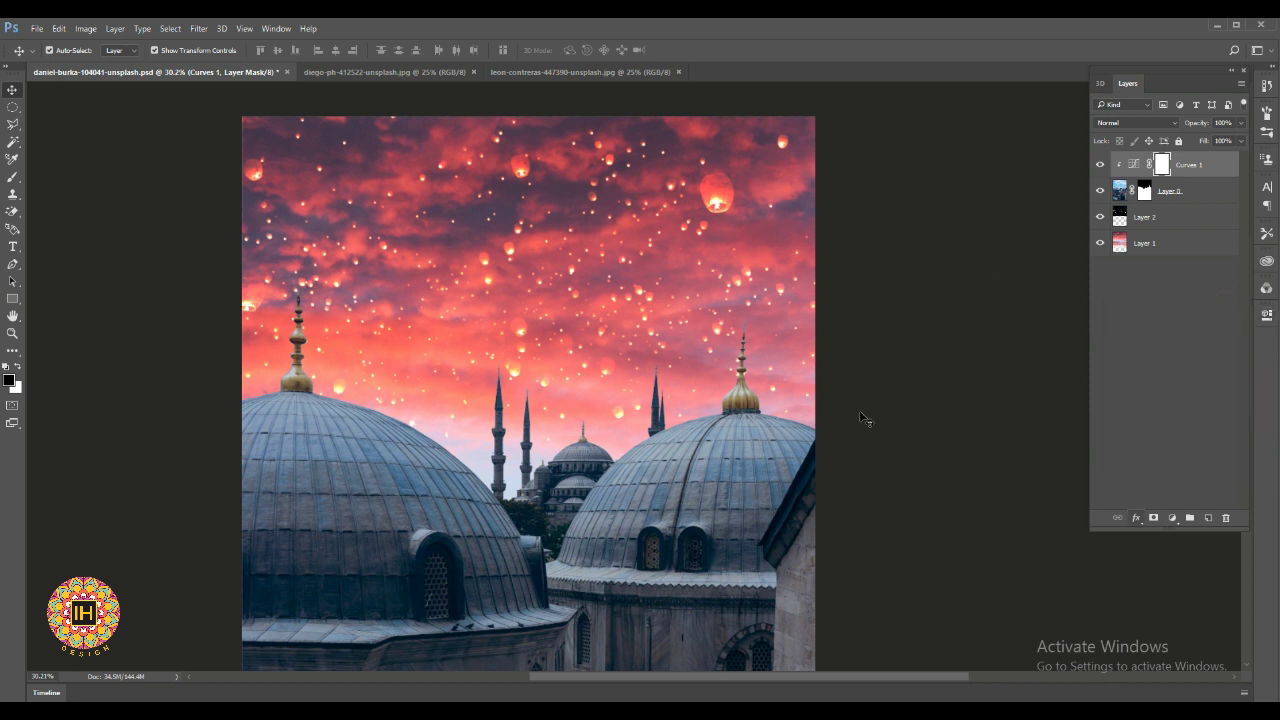
pyautogui.click(1172, 518)
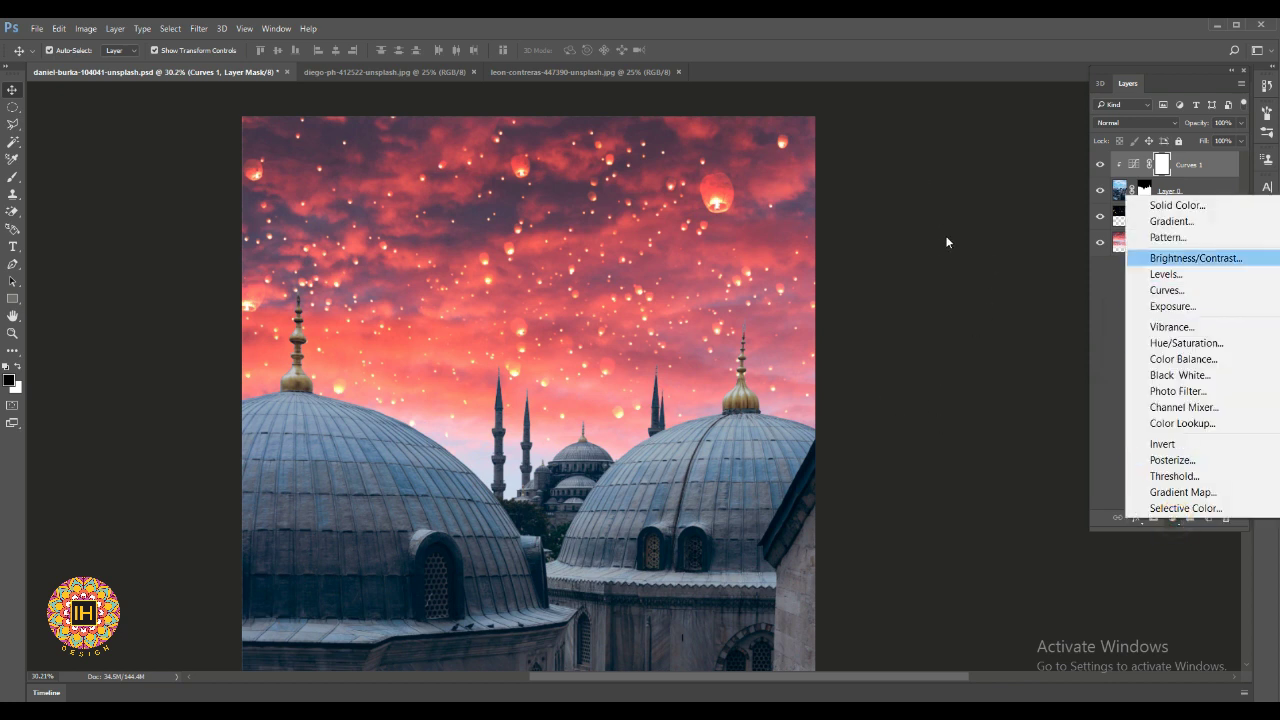
# - Add a Vibrance adjustment layer and push Vibrance up toward +100
pyautogui.press('Return')
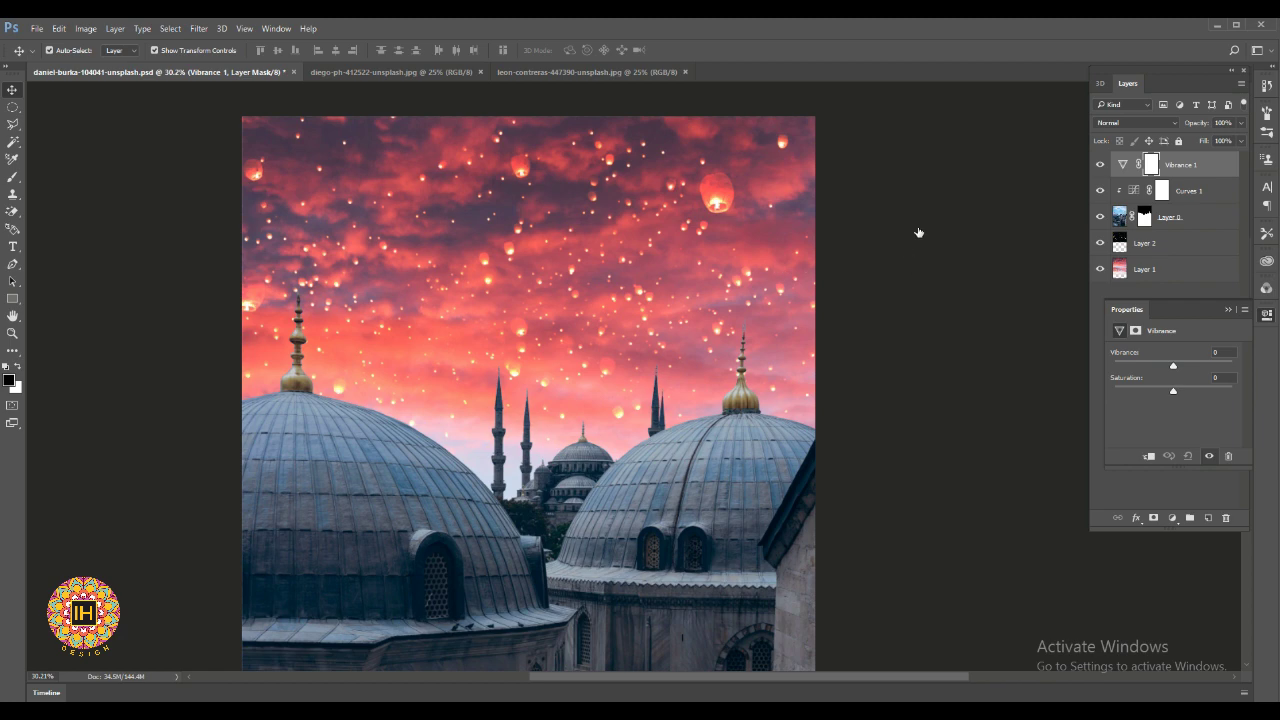
pyautogui.moveTo(1175, 365); pyautogui.dragTo(1230, 365)
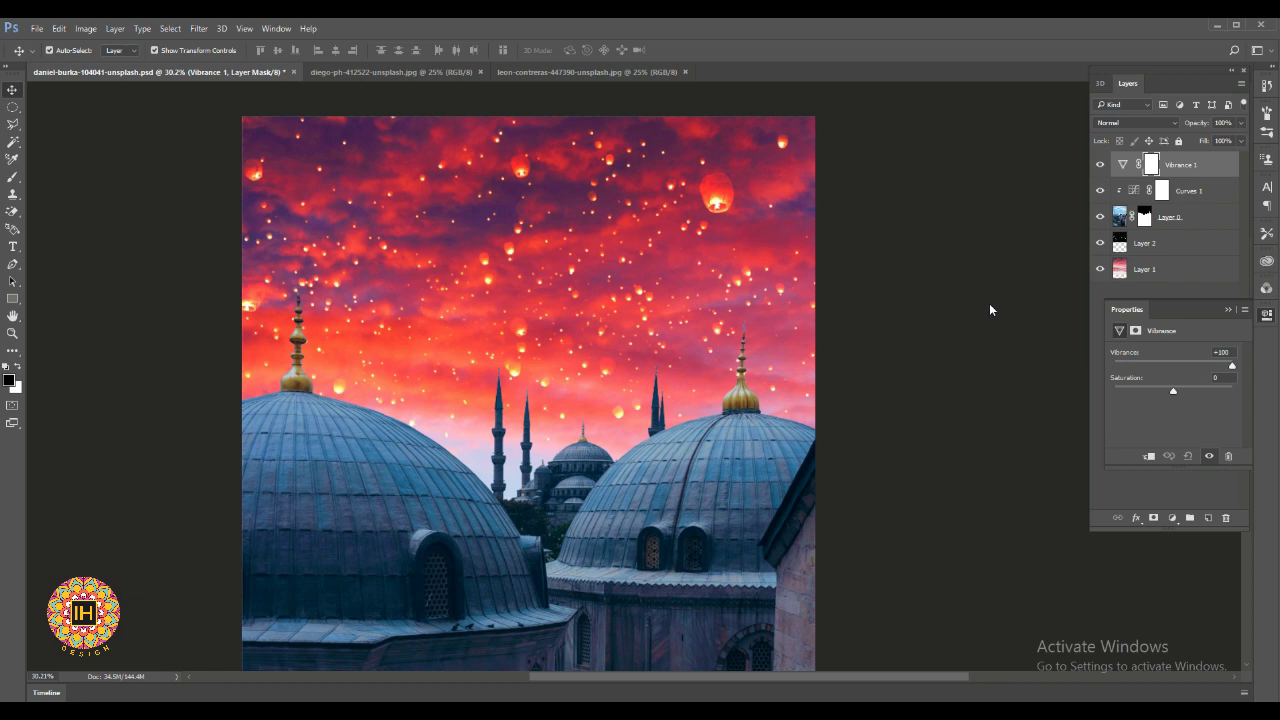
pyautogui.hotkey('shift', 'Up')
# - Try raising Saturation, then reset it to 0
pyautogui.scroll(-2, 605, 327)
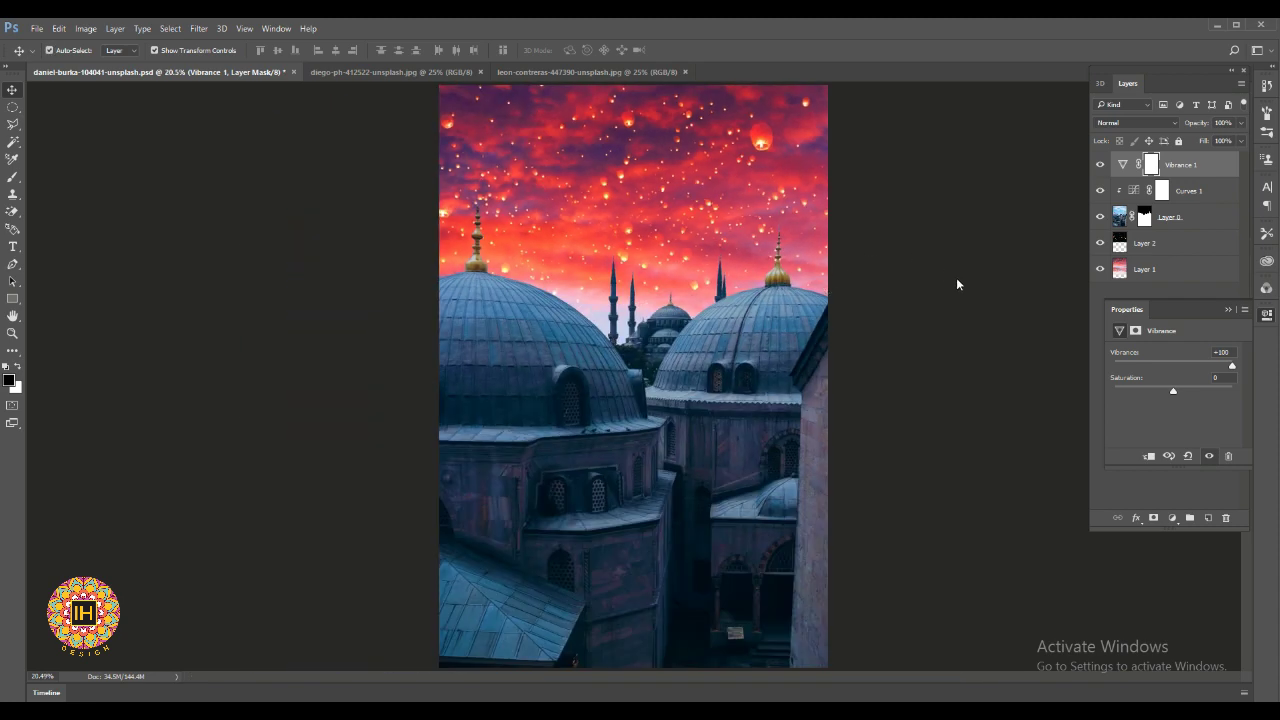
pyautogui.moveTo(1173, 390); pyautogui.dragTo(1204, 390)
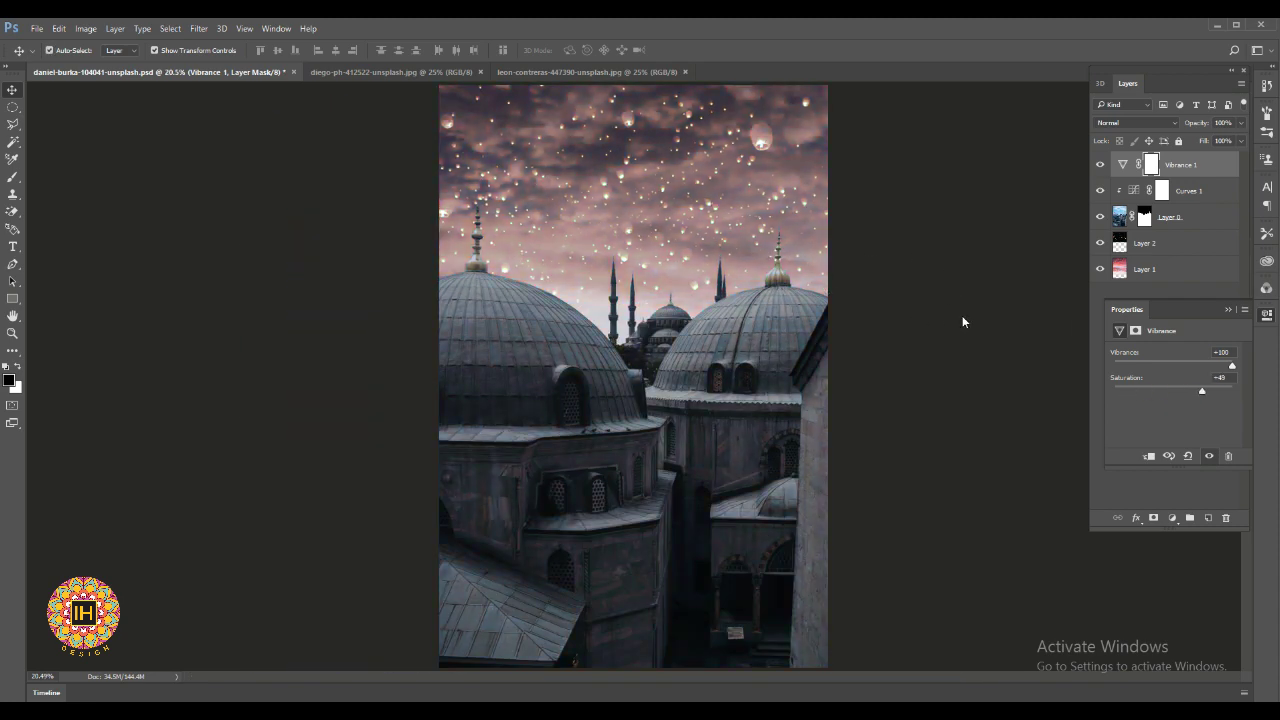
pyautogui.hotkey('shift', 'Down')
pyautogui.hotkey('shift', 'Down')
pyautogui.hotkey('shift', 'Down')
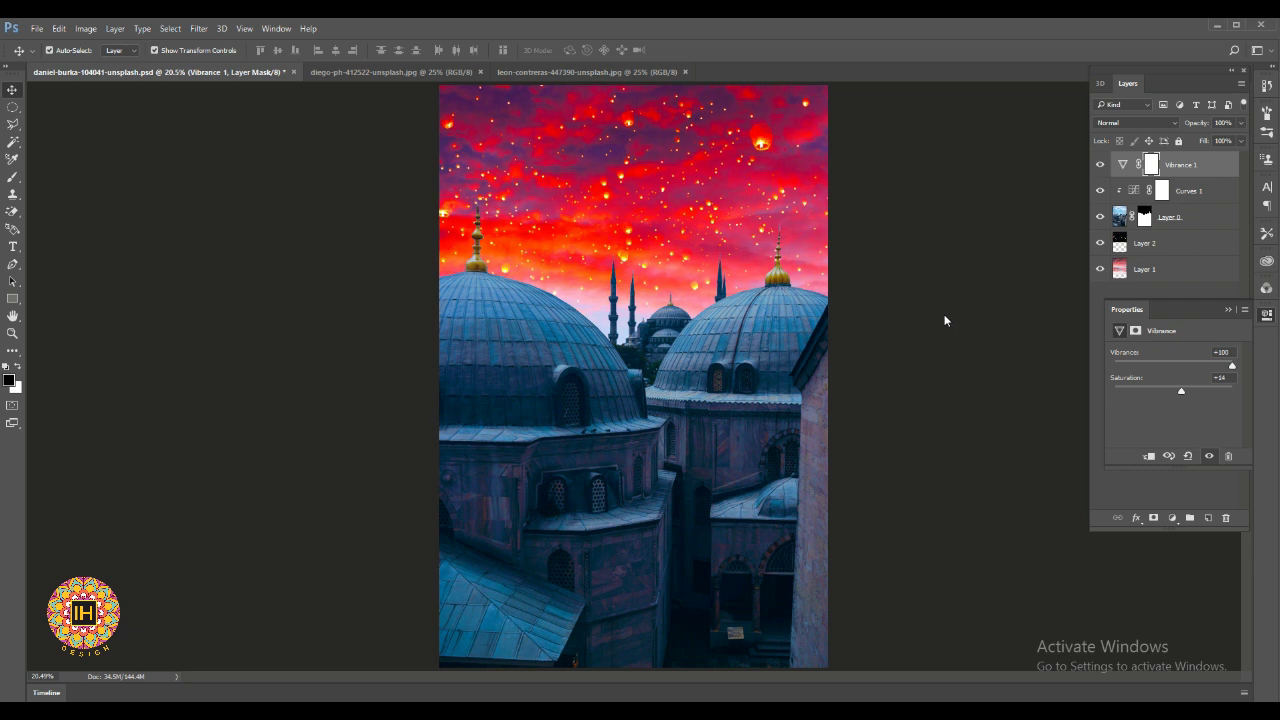
pyautogui.hotkey('shift', 'Down')
pyautogui.write('0')
pyautogui.press('Return')
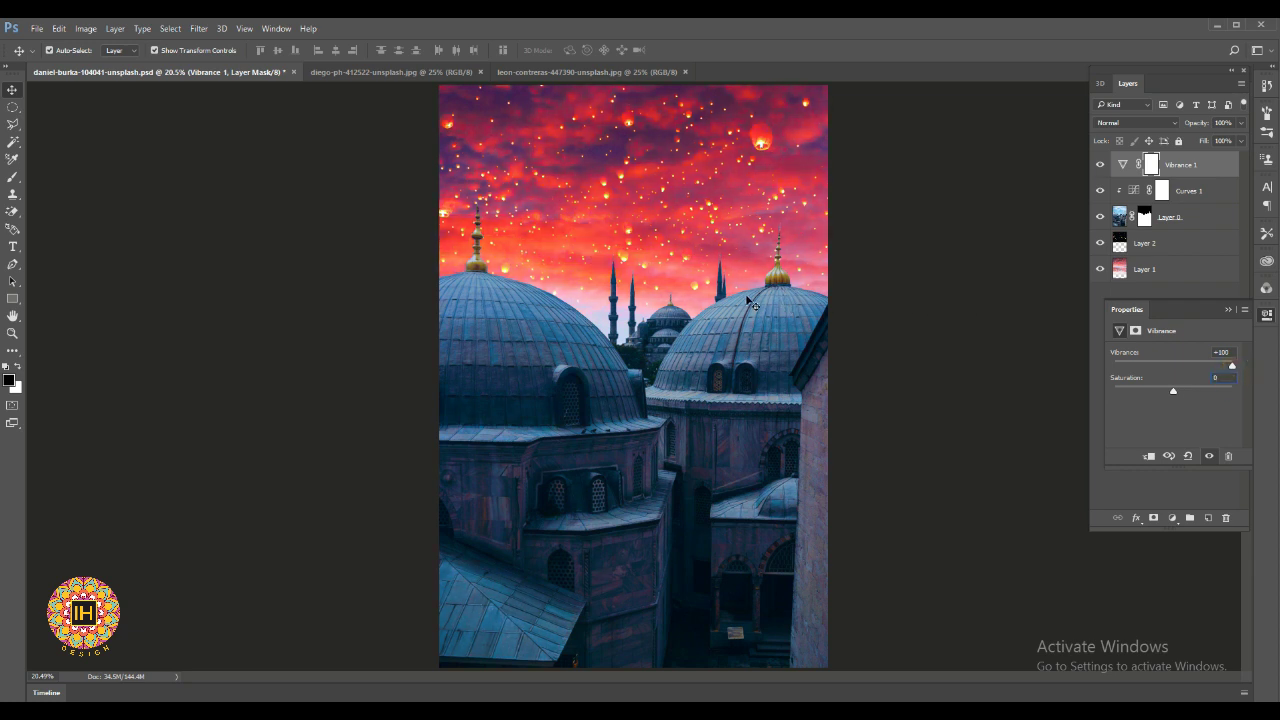
pyautogui.write('92')
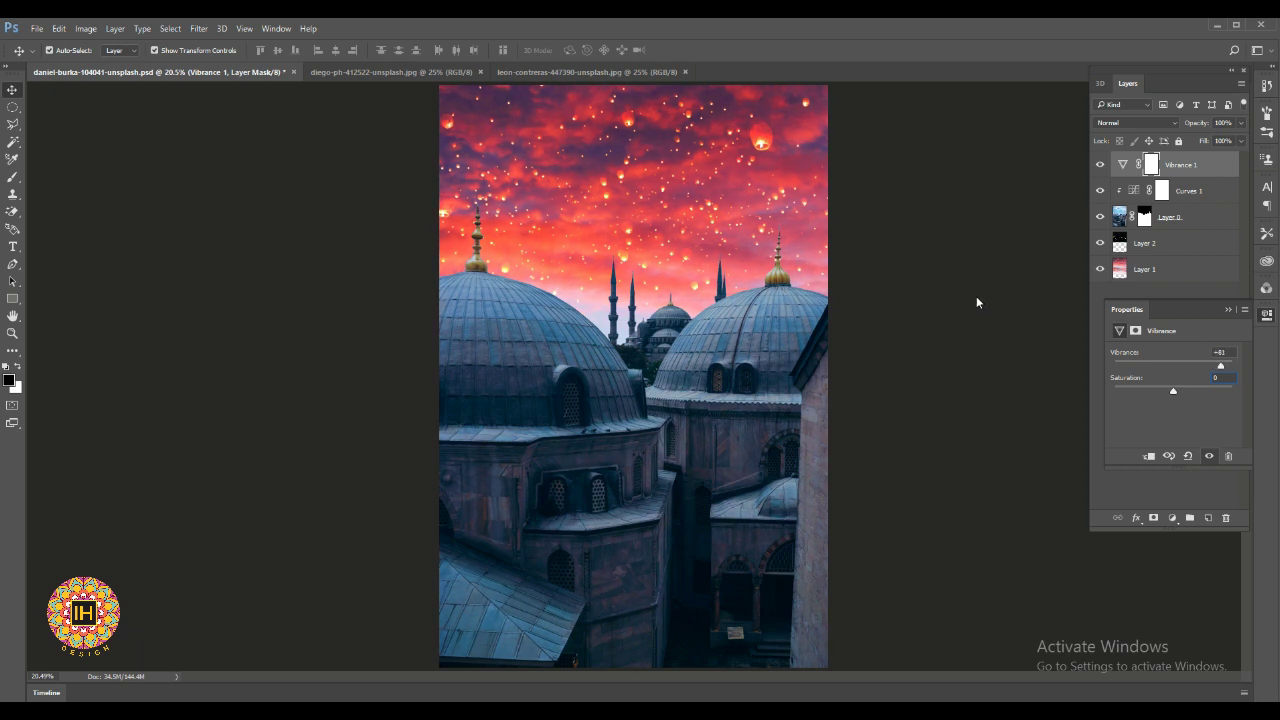
pyautogui.click(1172, 517)
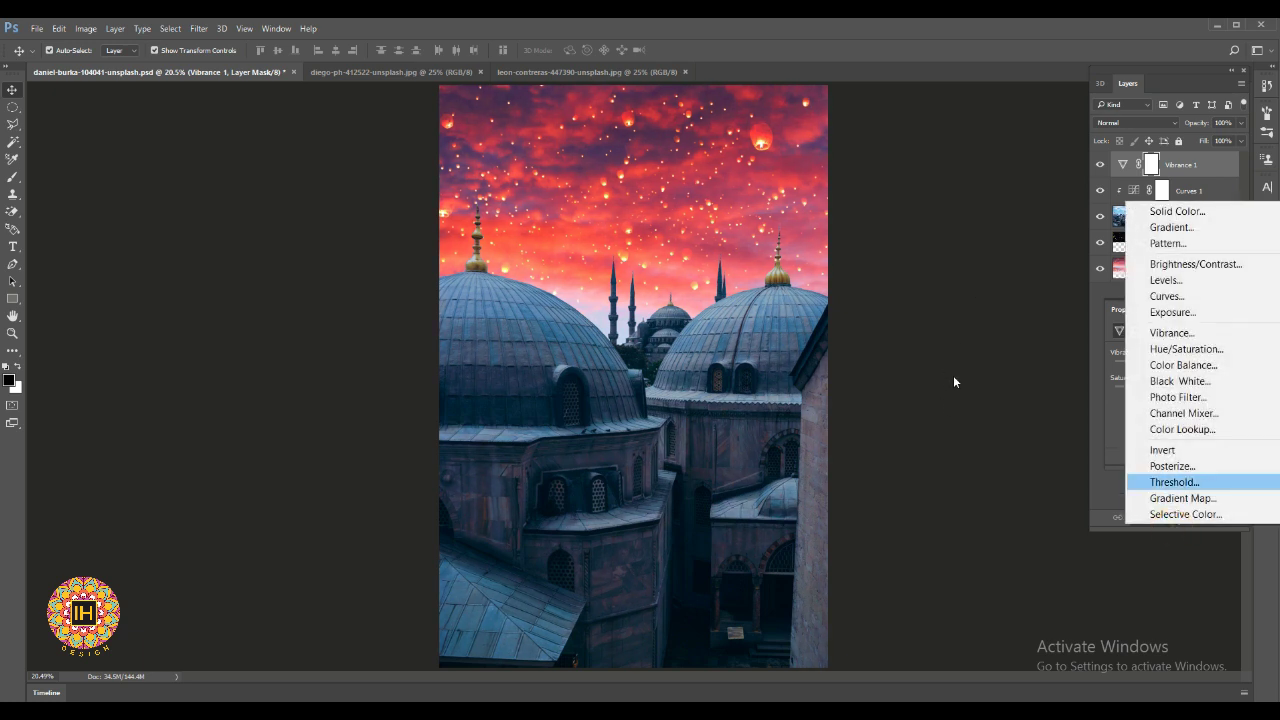
# - Add a Color Balance layer shifting midtones slightly toward red, then select the sky Layer 1
pyautogui.press('Up')
pyautogui.press('Up')
pyautogui.press('Up')
pyautogui.press('Up')
pyautogui.press('Up')
pyautogui.press('Up')
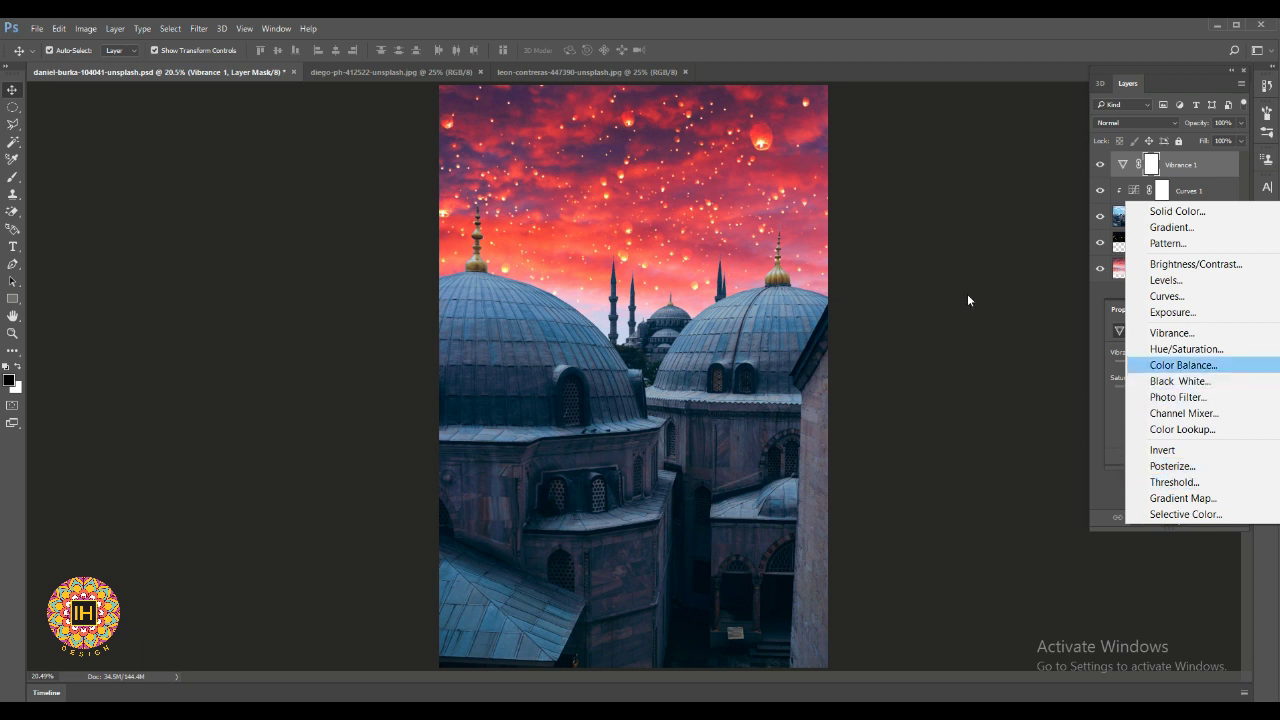
pyautogui.press('Return')
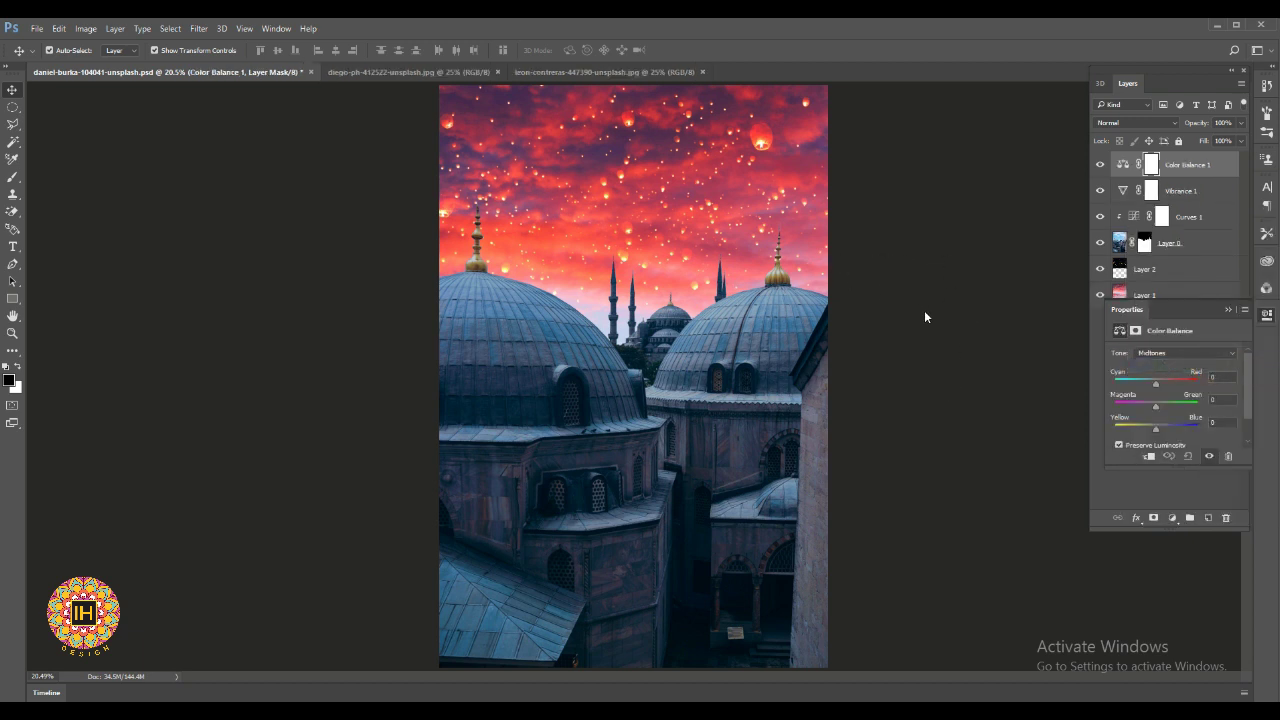
pyautogui.moveTo(1156, 383); pyautogui.dragTo(1159, 383)
pyautogui.click(1145, 295)
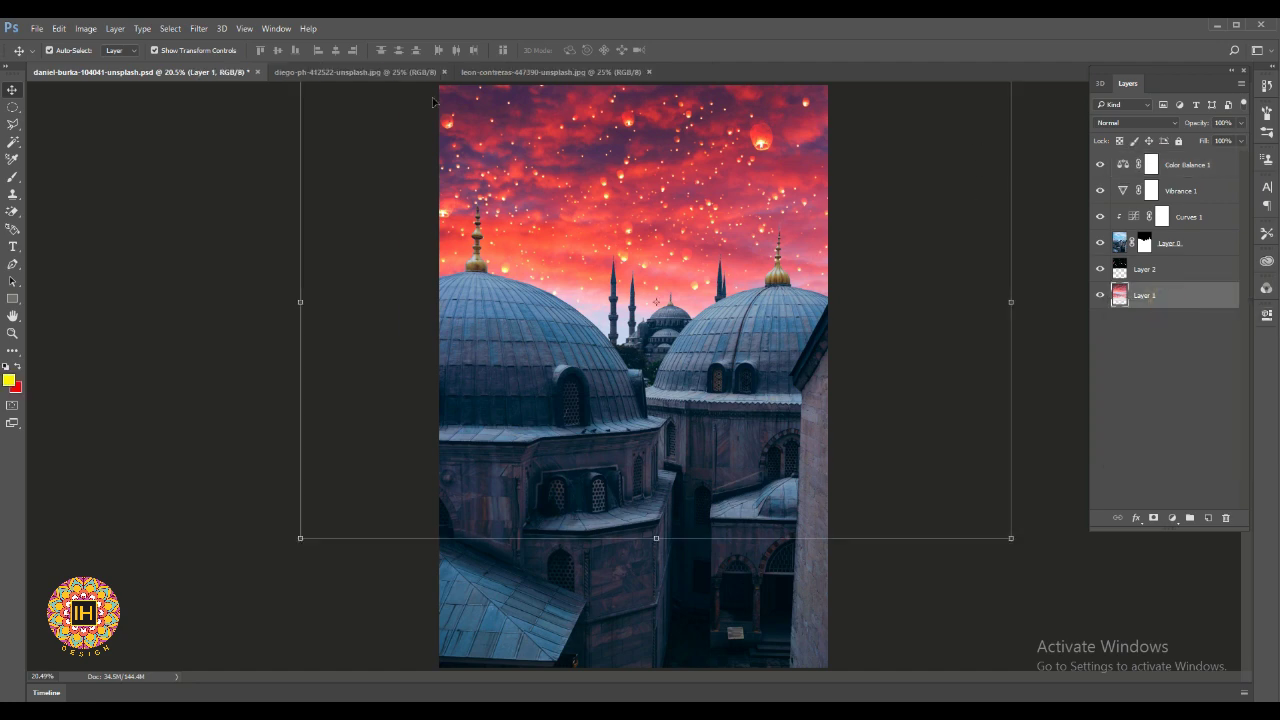
pyautogui.click(199, 28)
# - Open Gaussian Blur on the sky layer and dismiss it without changing settings
pyautogui.click(311, 213)
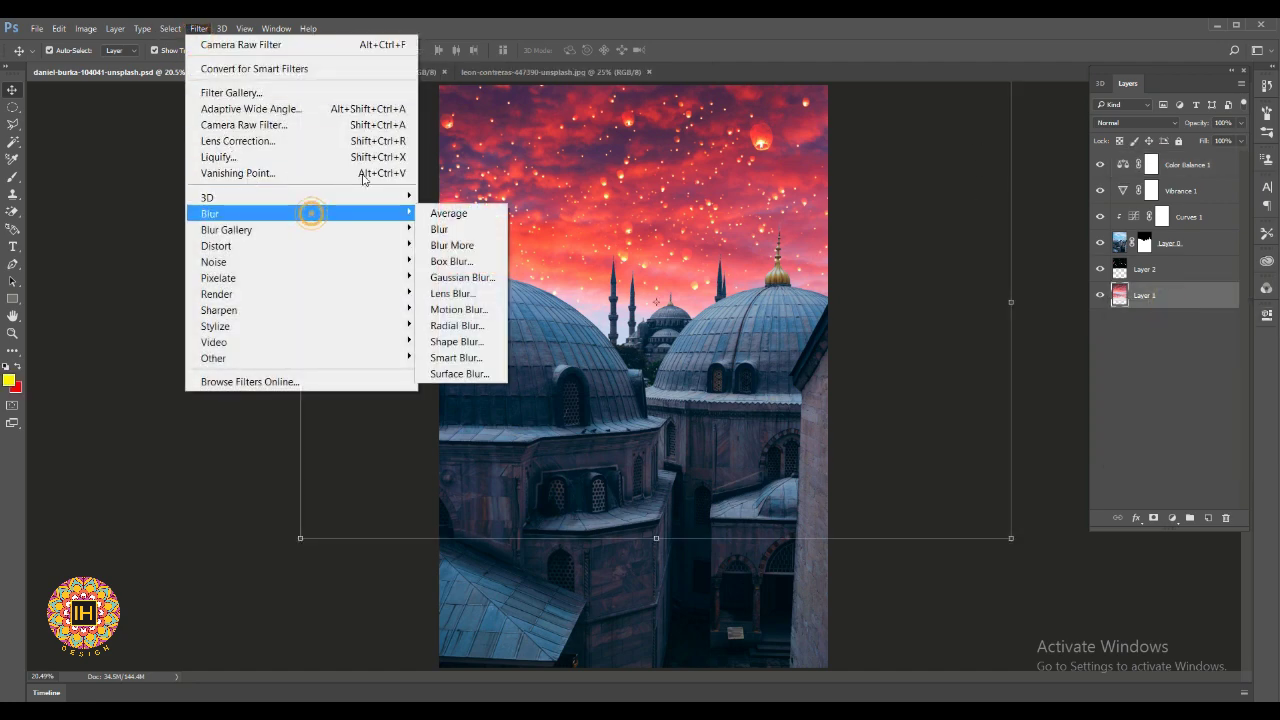
pyautogui.click(462, 277)
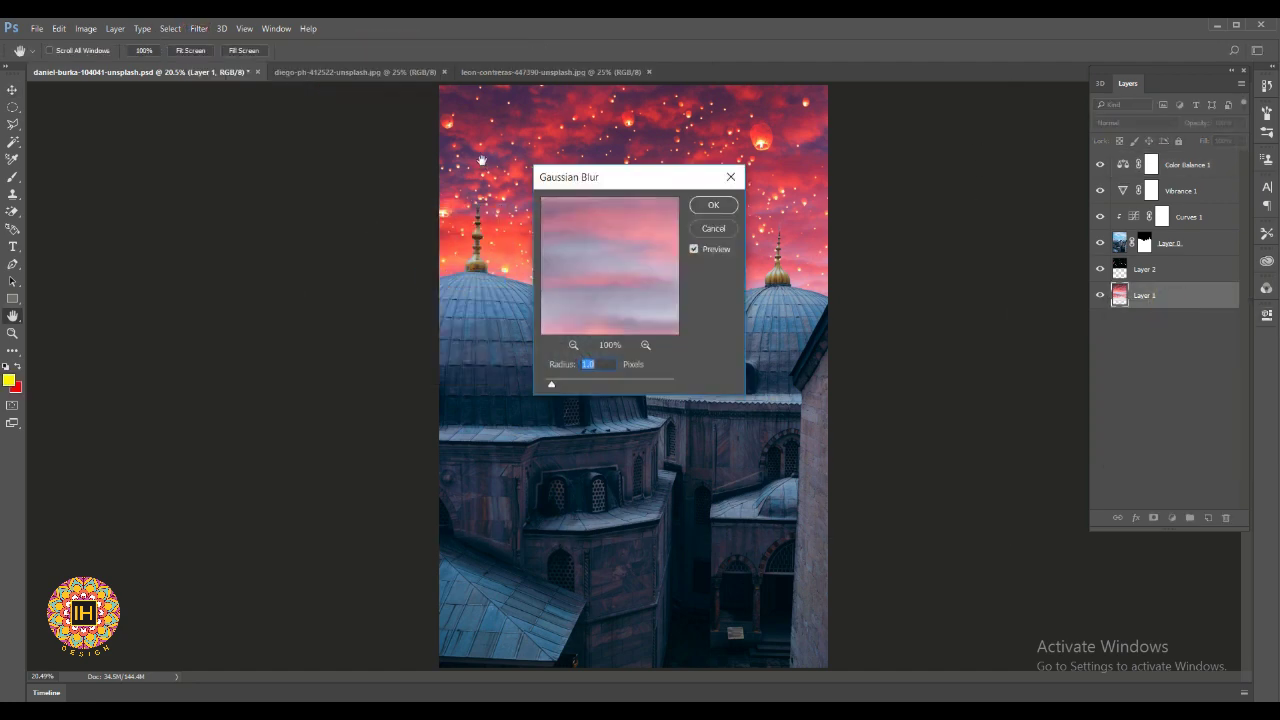
pyautogui.moveTo(560, 177); pyautogui.dragTo(893, 140)
pyautogui.press('Return')
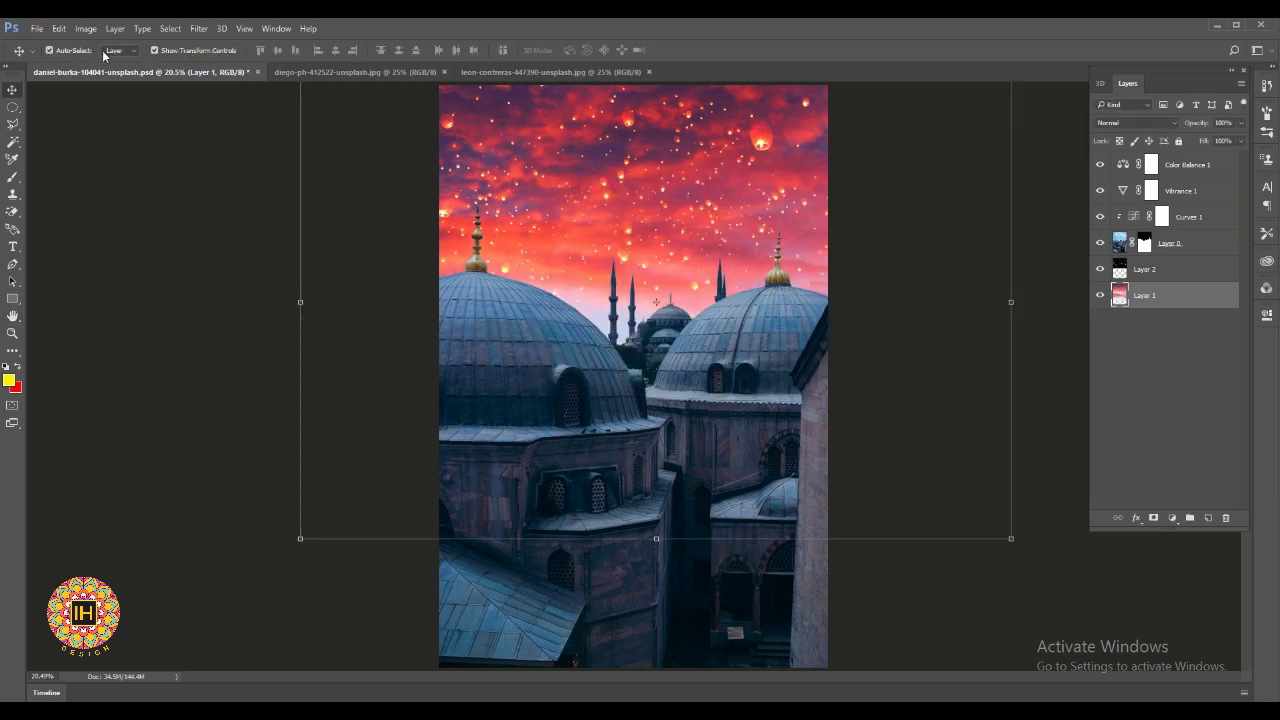
# - Apply a Gaussian Blur of about 2.5 pixels to the sky, then zoom in to check
pyautogui.click(199, 28)
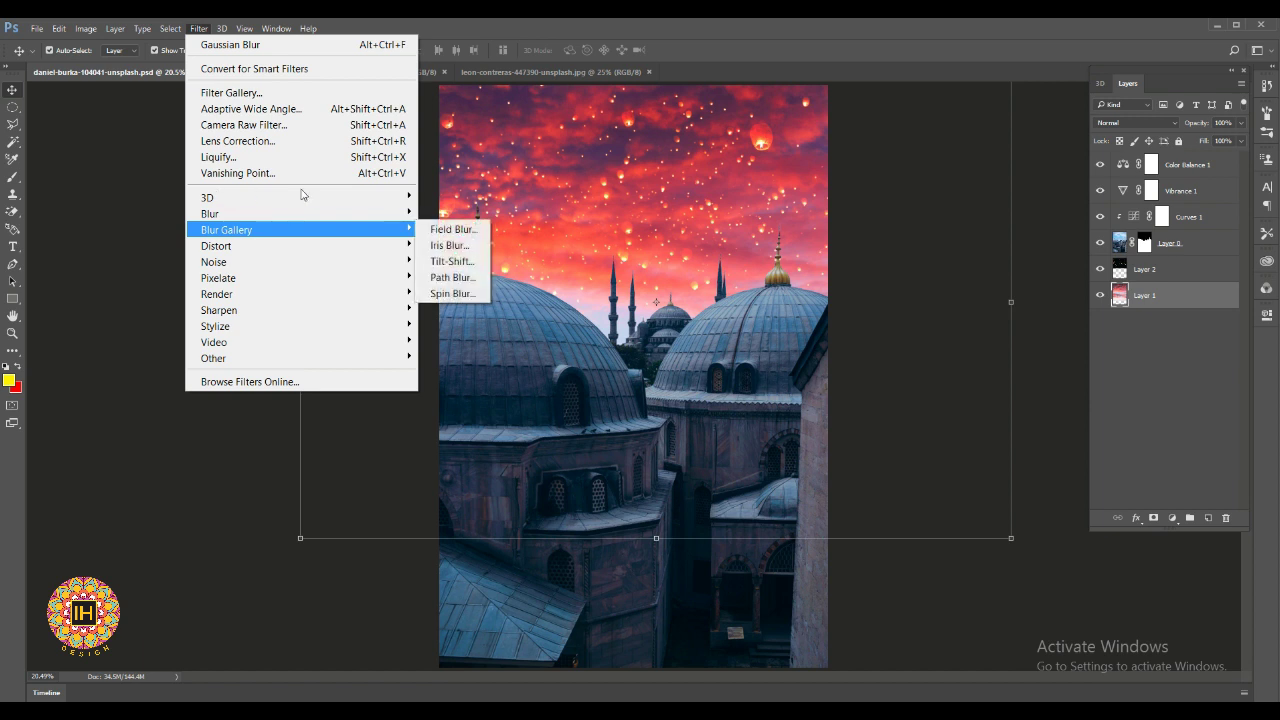
pyautogui.moveTo(300, 213)
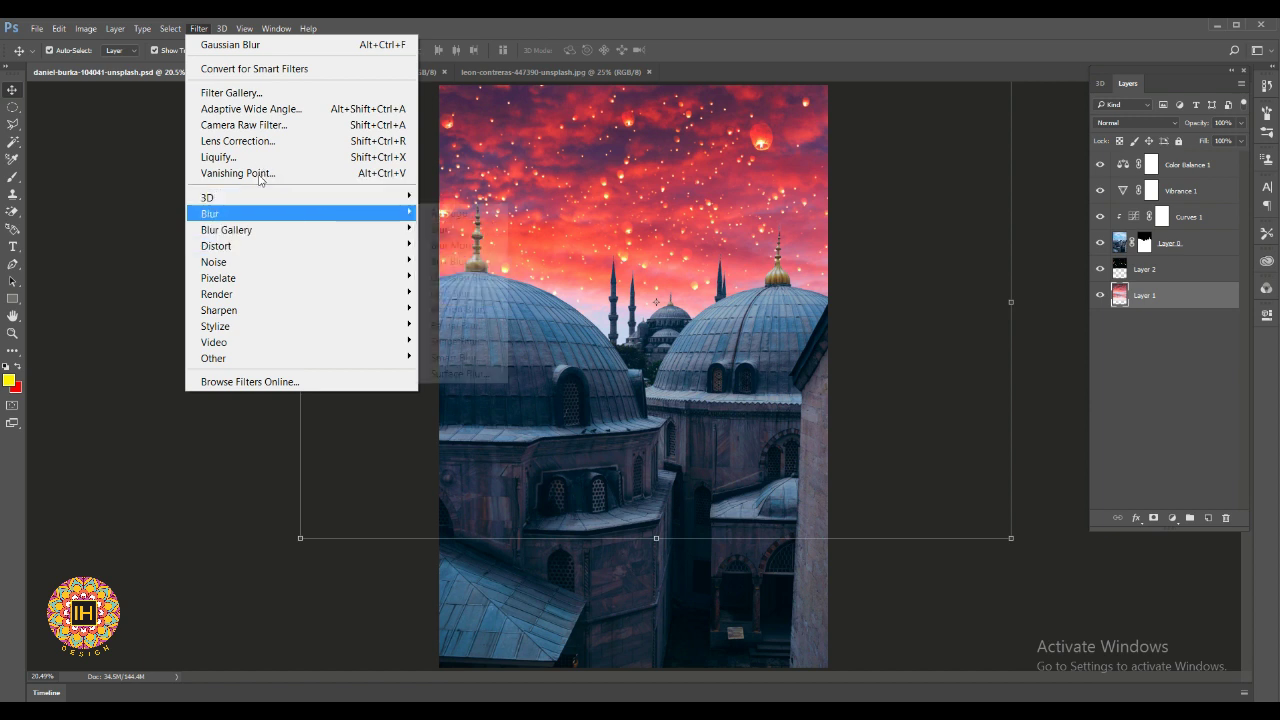
pyautogui.press('Right')
pyautogui.press('Down')
pyautogui.press('Down')
pyautogui.press('Down')
pyautogui.press('Down')
pyautogui.press('Return')
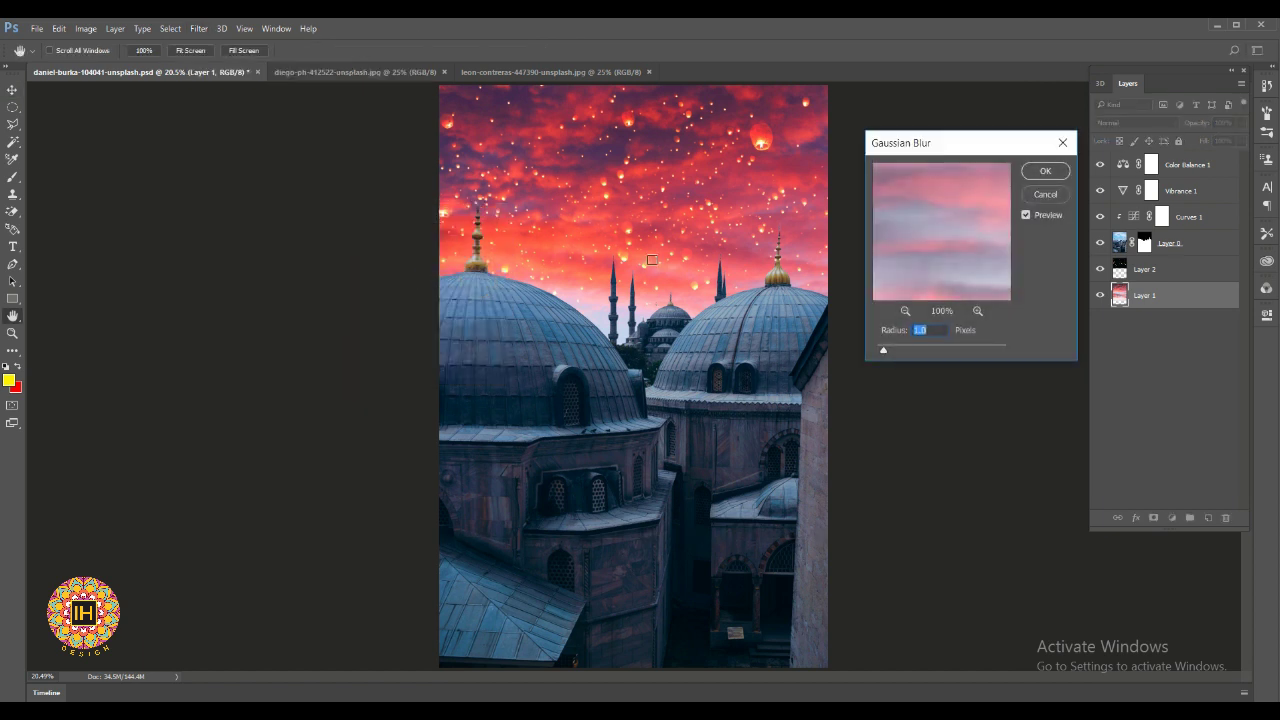
pyautogui.click(883, 350)
pyautogui.moveTo(886, 350); pyautogui.dragTo(894, 350)
pyautogui.press('z')
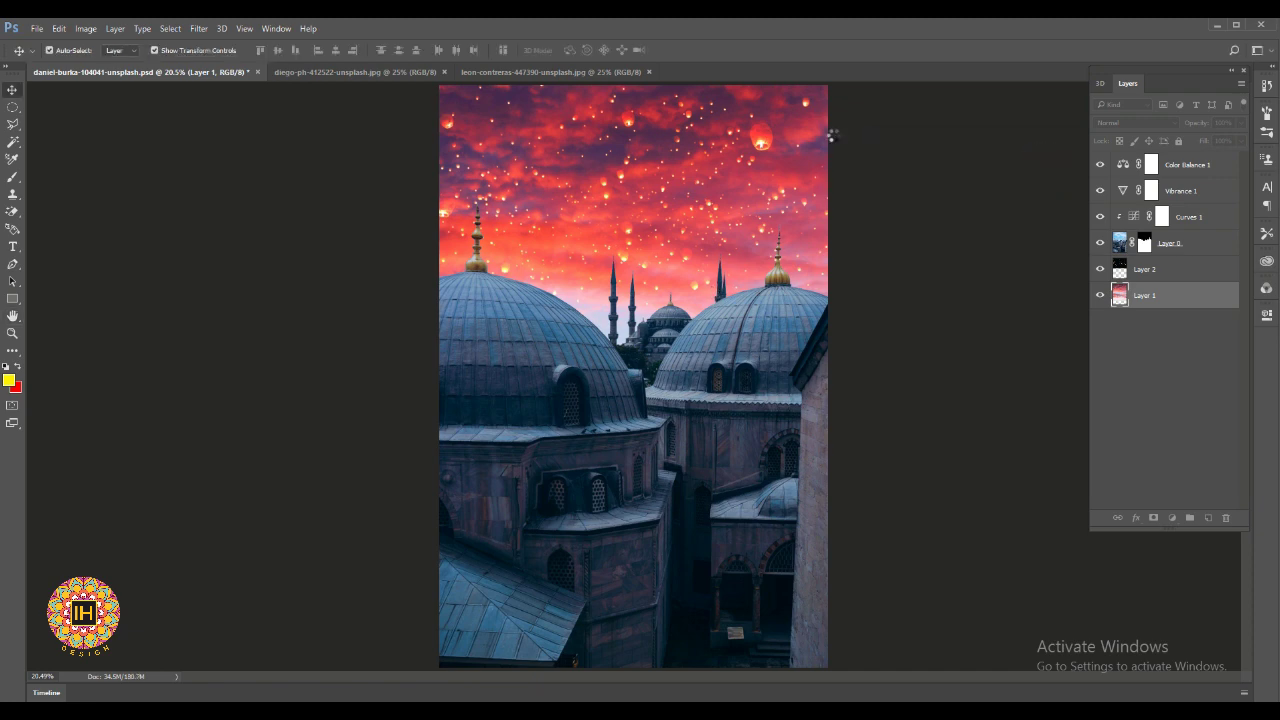
pyautogui.click(600, 205)
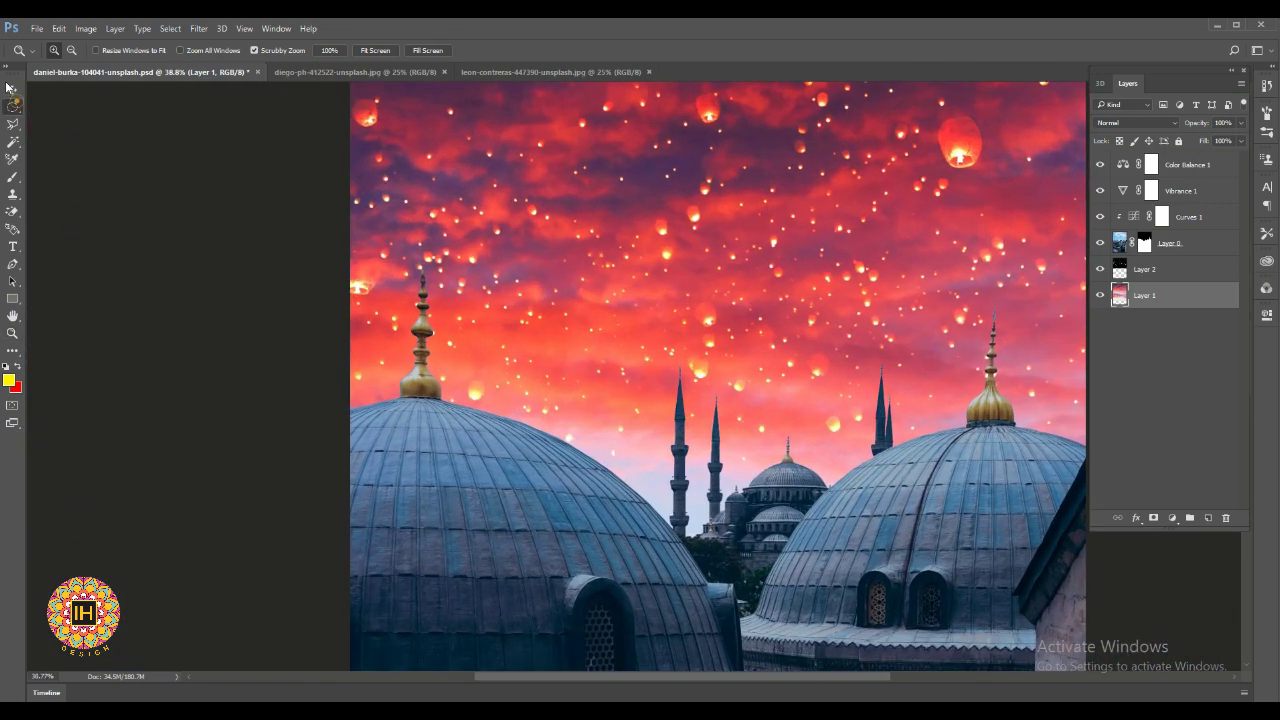
# - Select lantern Layer 2, briefly dropping its opacity to 50% before restoring 100%
pyautogui.click(12, 90)
pyautogui.moveTo(988, 141); pyautogui.dragTo(745, 246)
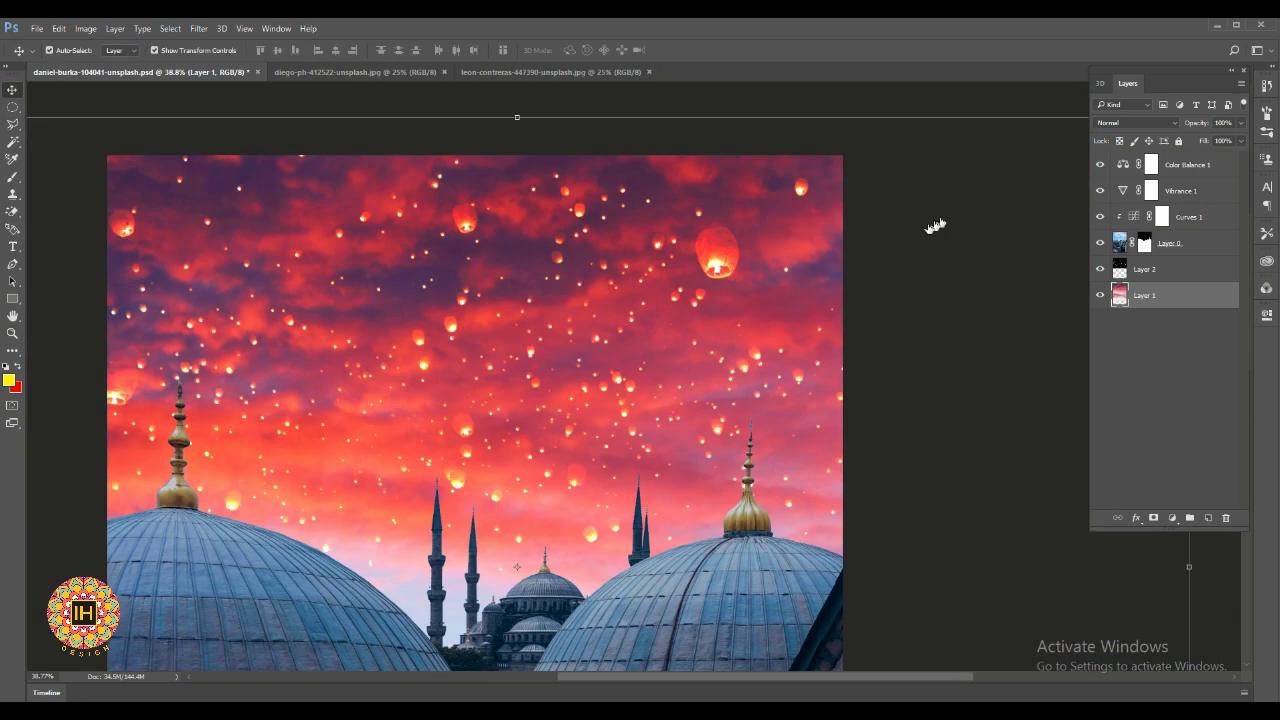
pyautogui.click(1163, 270)
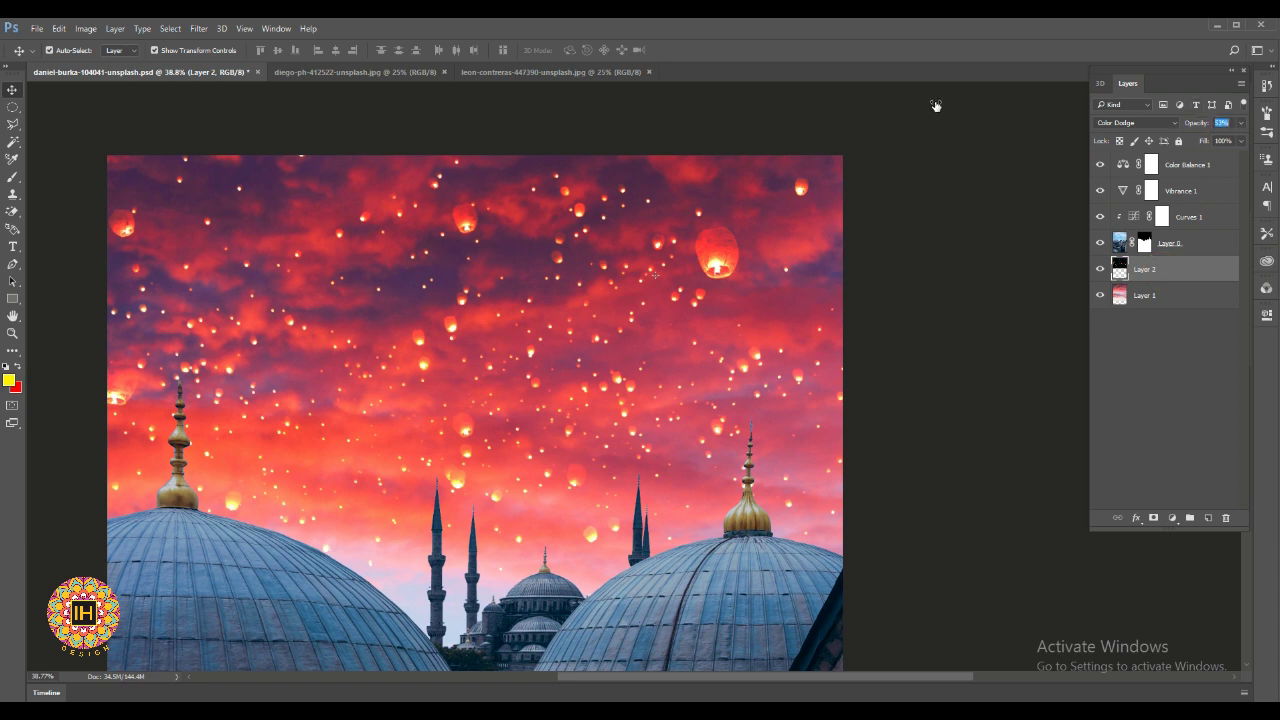
pyautogui.press('5')
pyautogui.press('0')
# - Scale the lanterns proportionally to about 165% and commit the transform
pyautogui.hotkey('ctrl', 't')
pyautogui.click(230, 50)
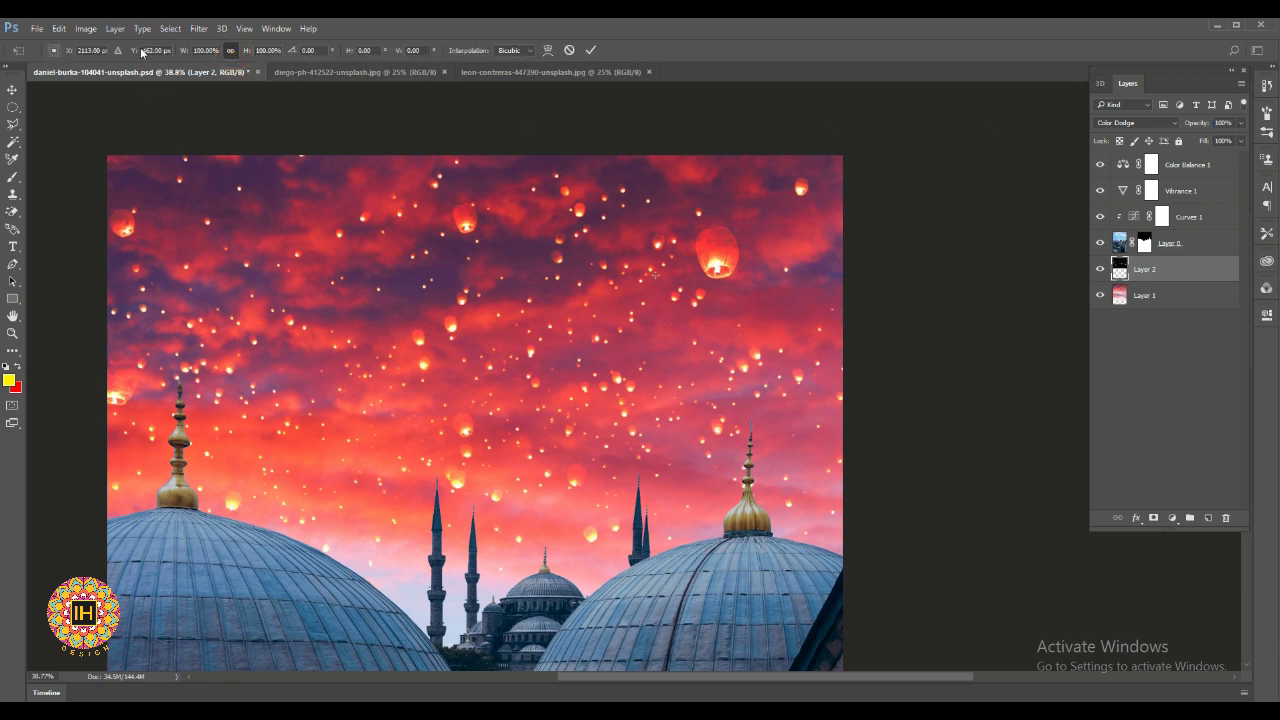
pyautogui.click(180, 50)
pyautogui.write('166')
pyautogui.press('Return')
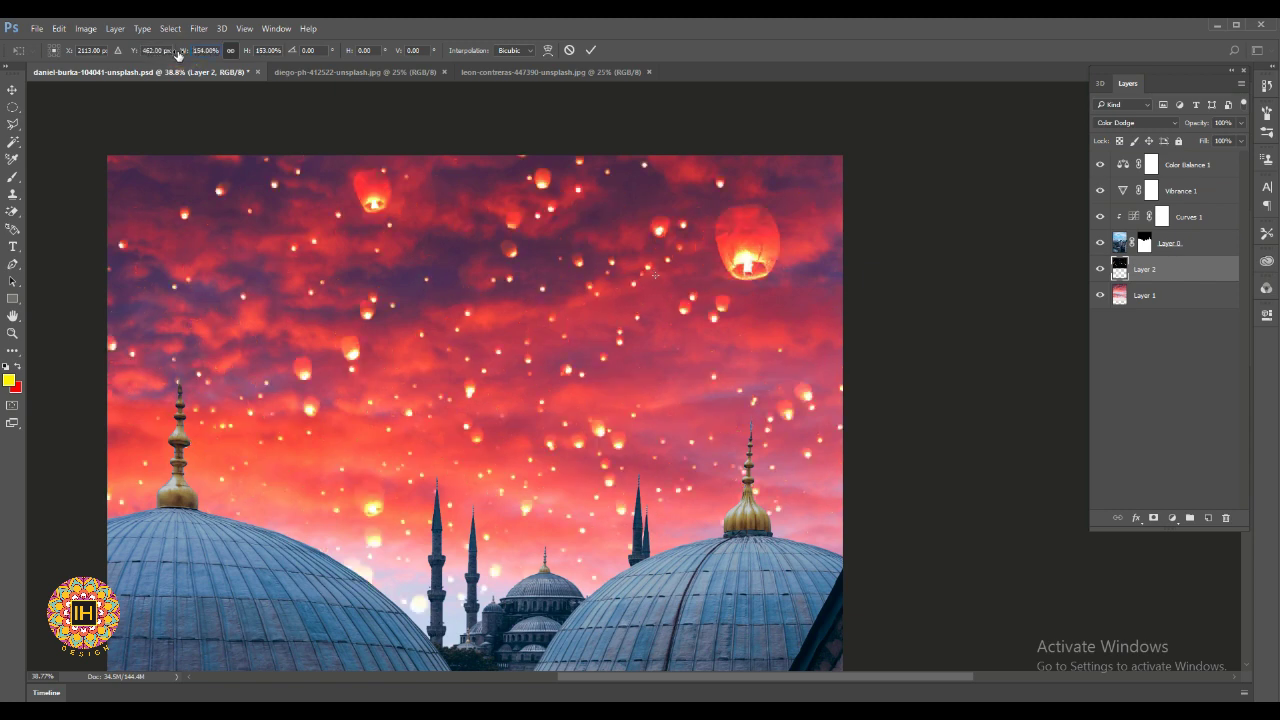
pyautogui.moveTo(183, 55); pyautogui.dragTo(36, 52)
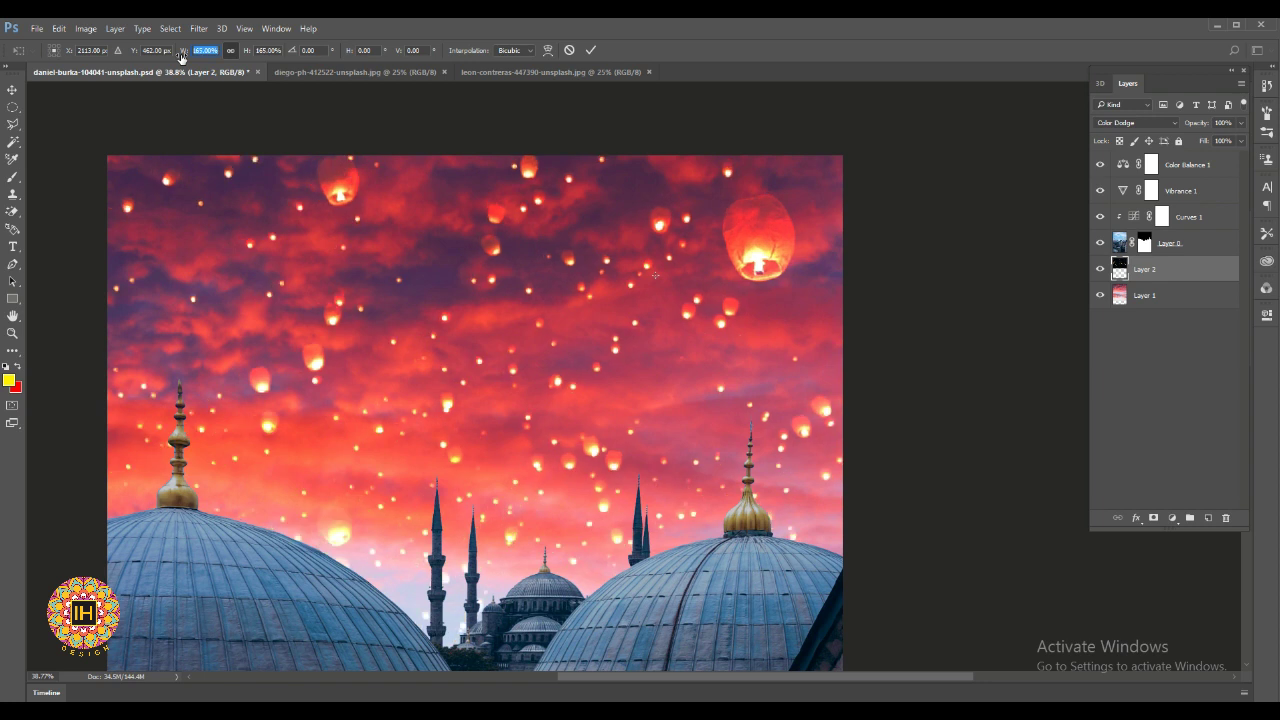
pyautogui.click(12, 89)
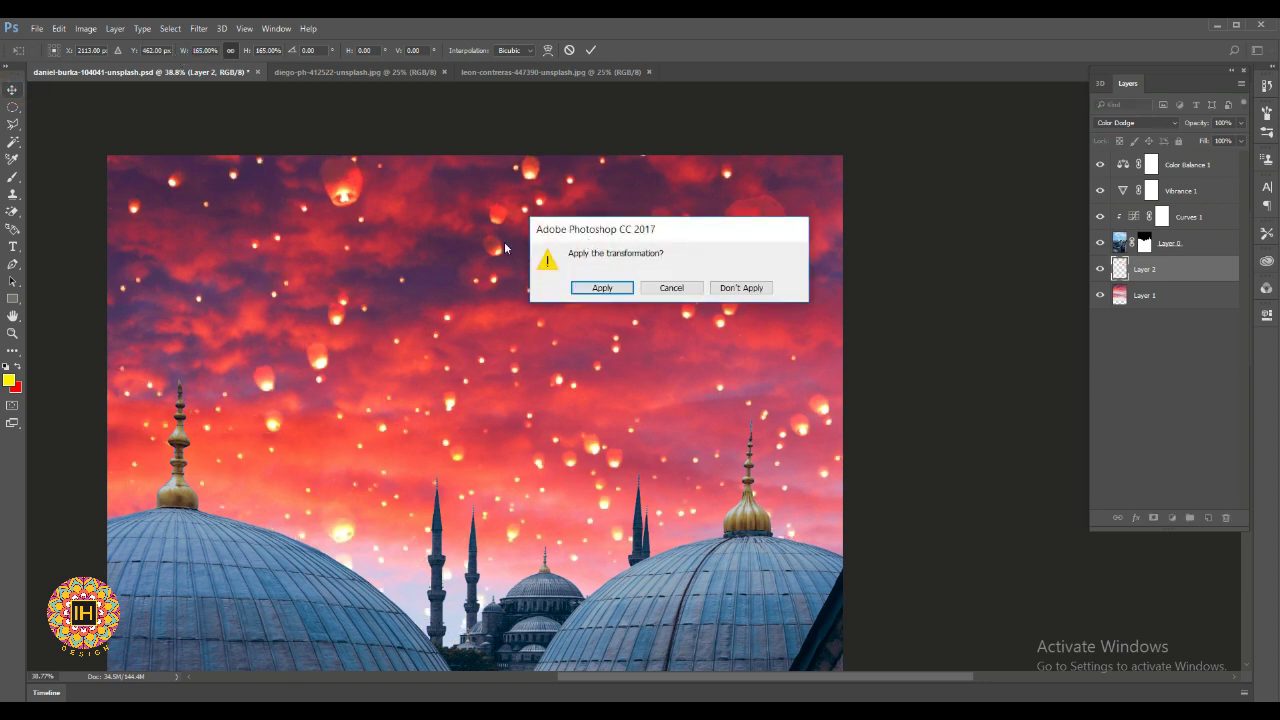
pyautogui.press('Return')
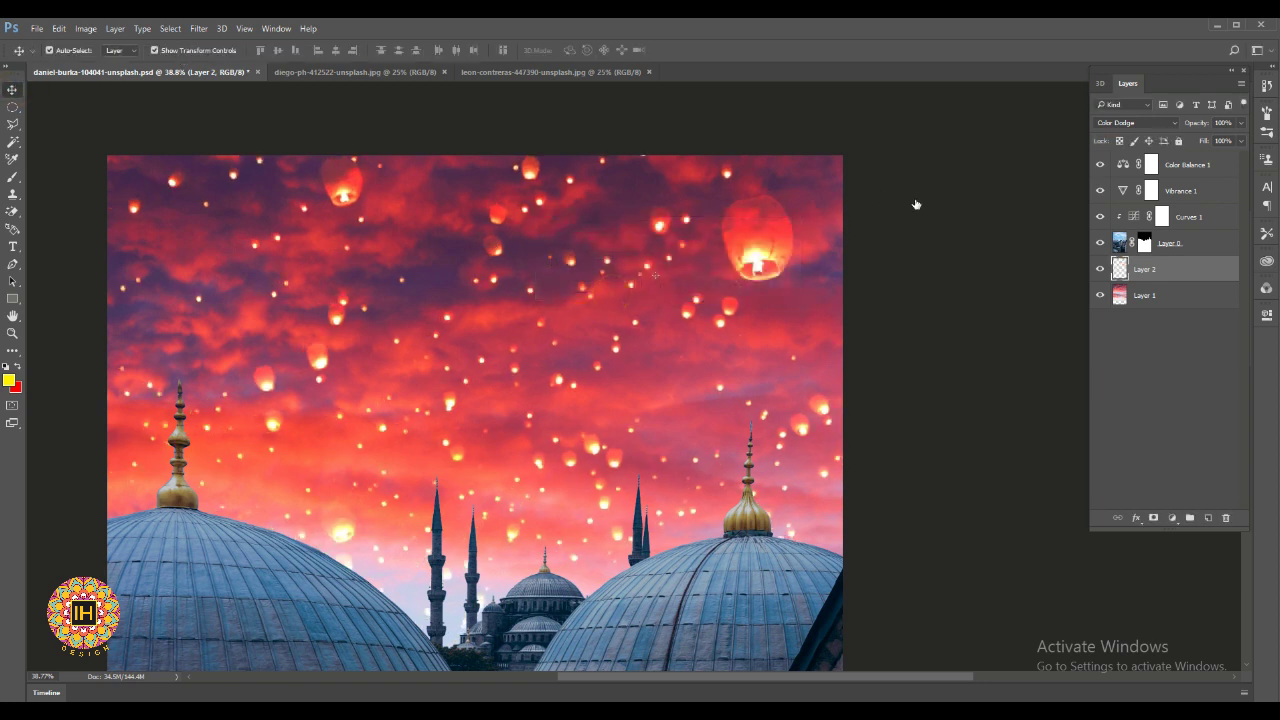
pyautogui.press('Down')
pyautogui.press('Down')
pyautogui.press('Down')
pyautogui.press('Return')
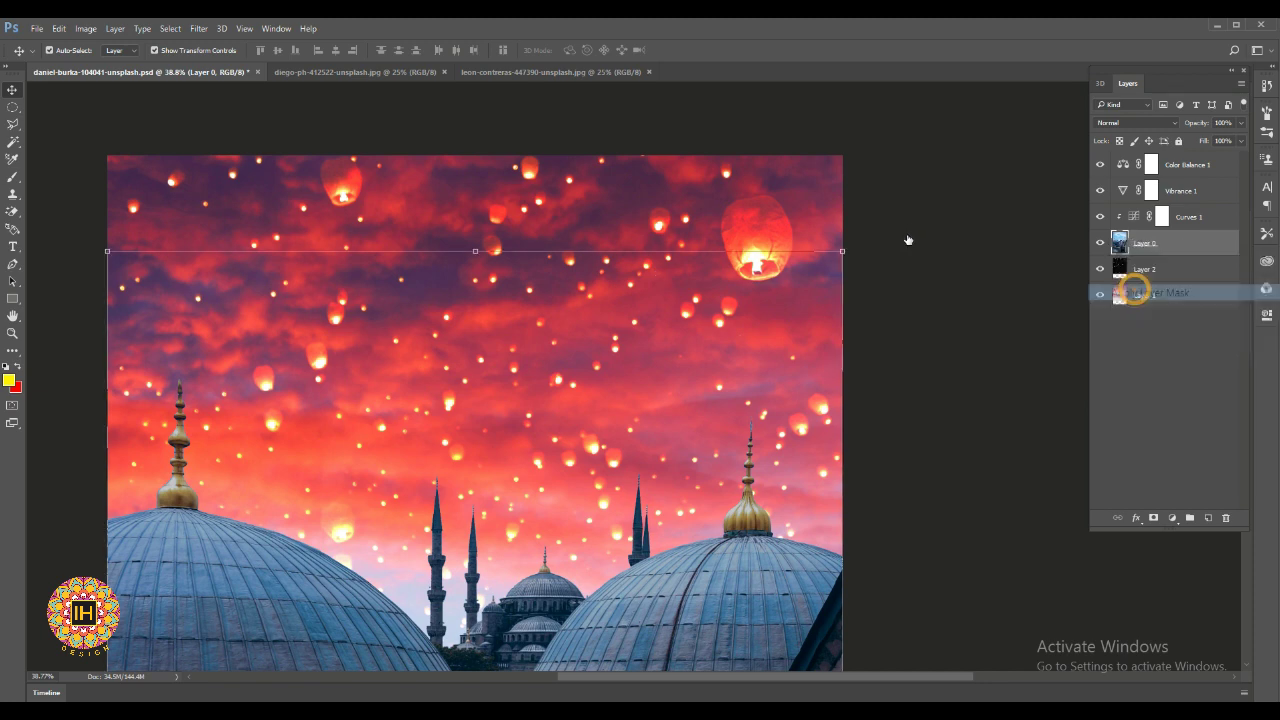
pyautogui.click(115, 28)
pyautogui.moveTo(134, 679)
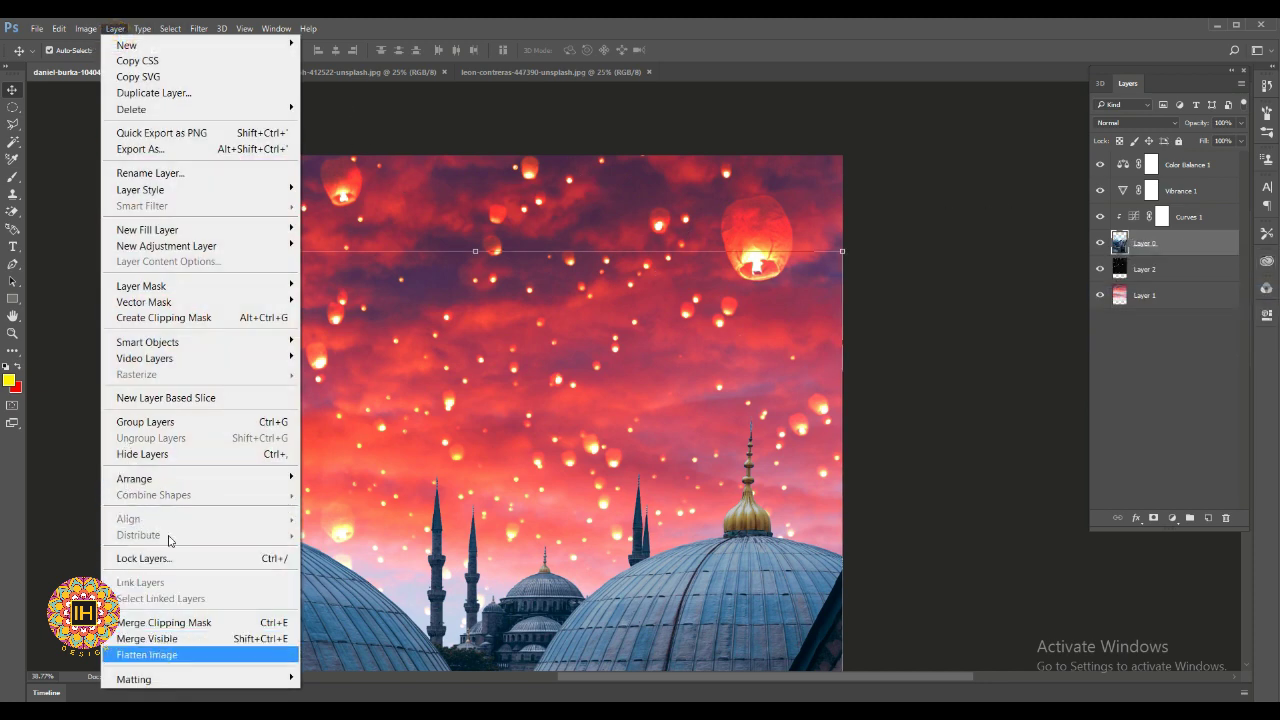
pyautogui.click(313, 585)
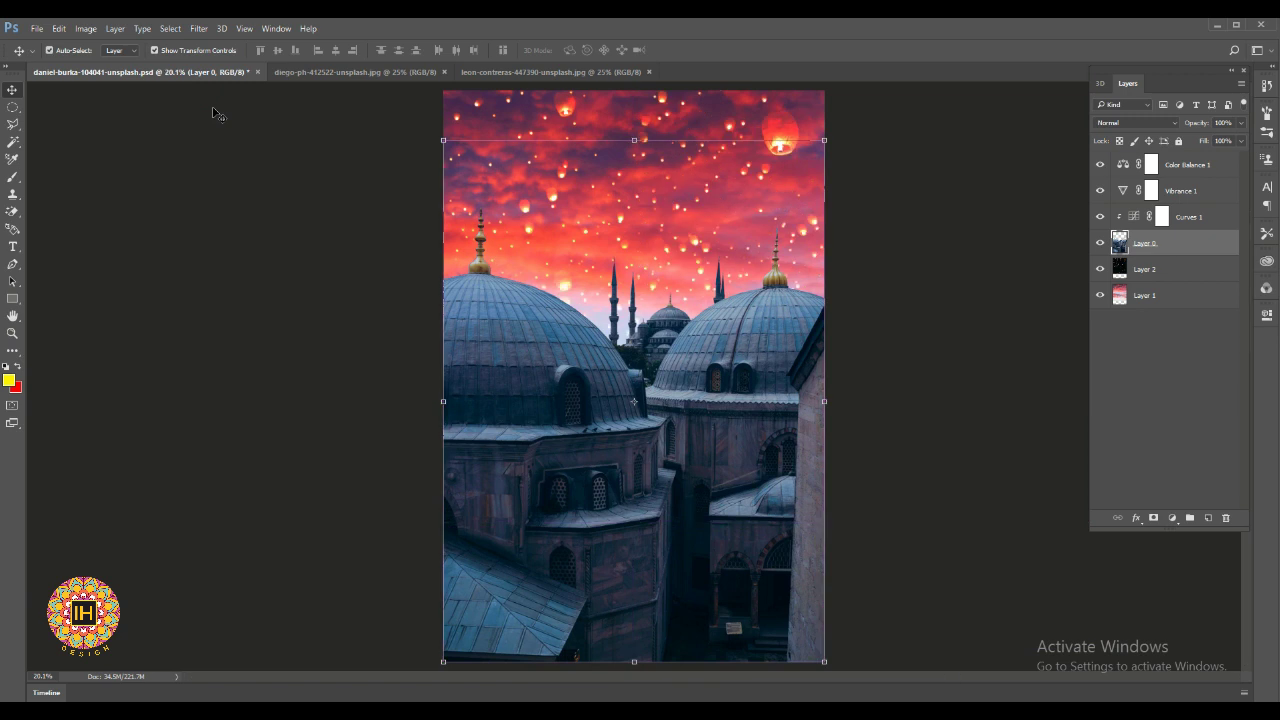
pyautogui.click(200, 286)
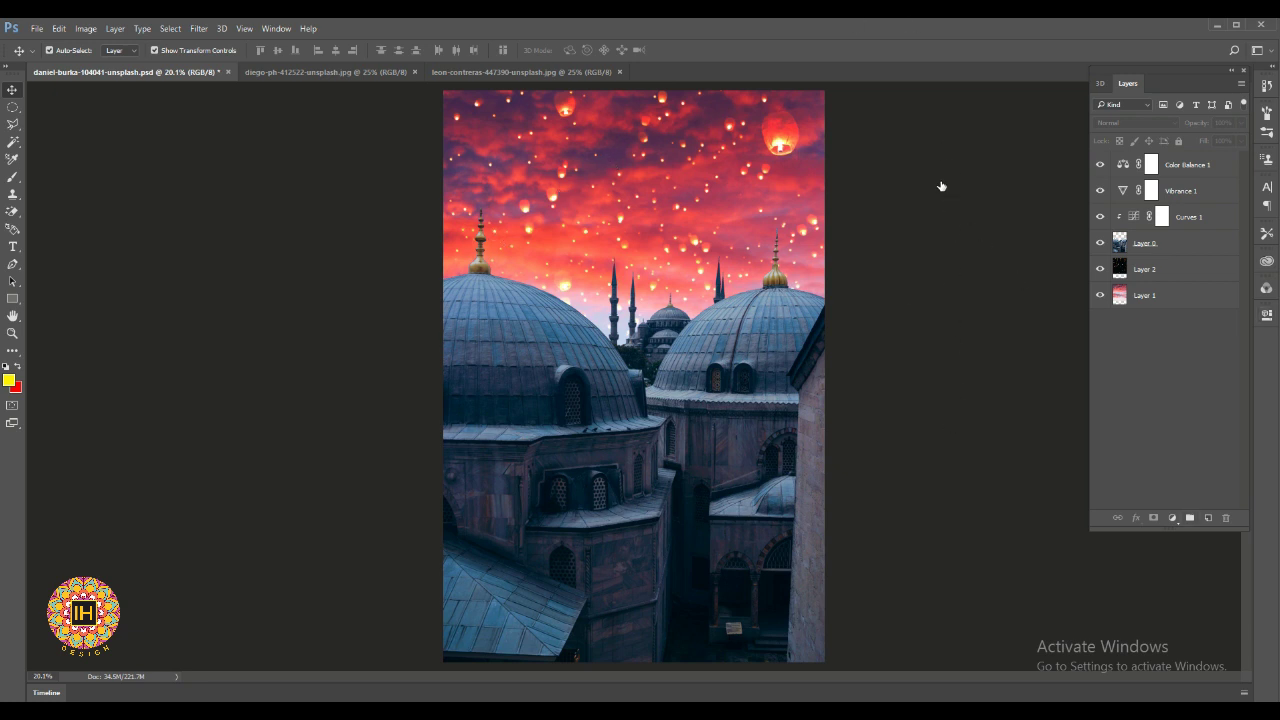
pyautogui.click(1161, 216)
pyautogui.press('d')
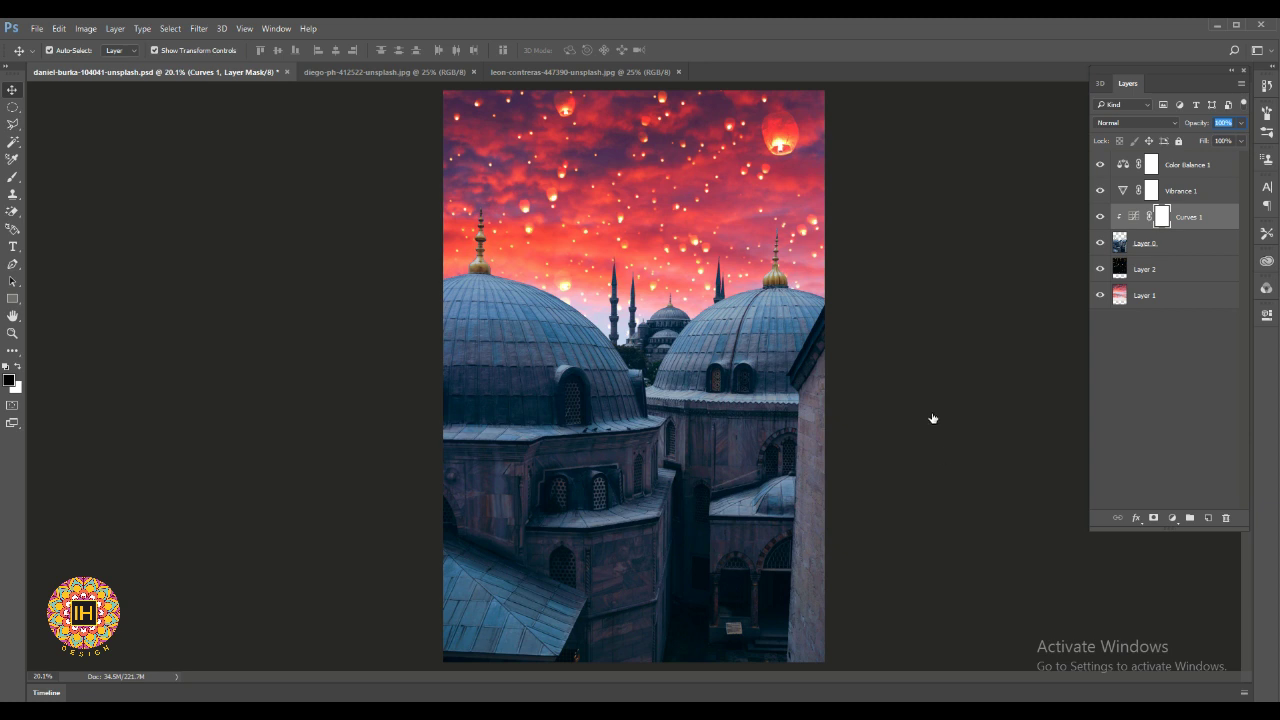
# - Add a Curves 2 adjustment layer with its top-right highlight point pulled down slightly
pyautogui.click(1172, 518)
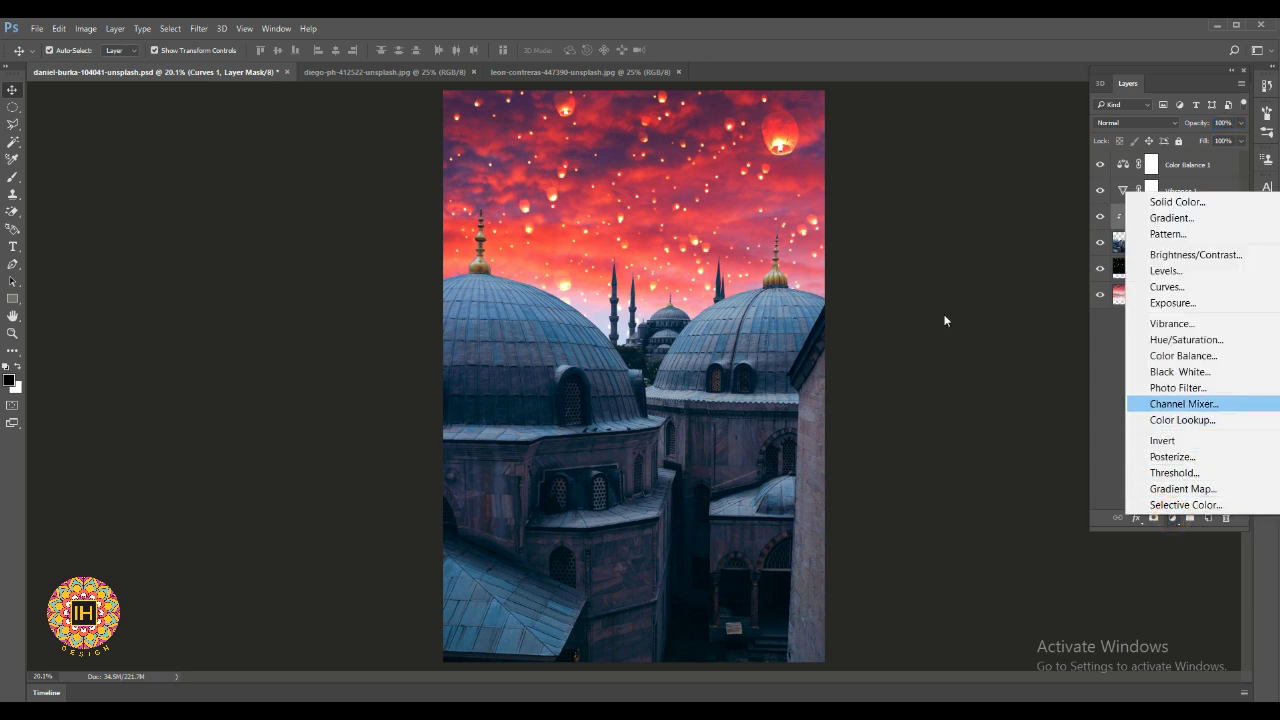
pyautogui.click(1166, 287)
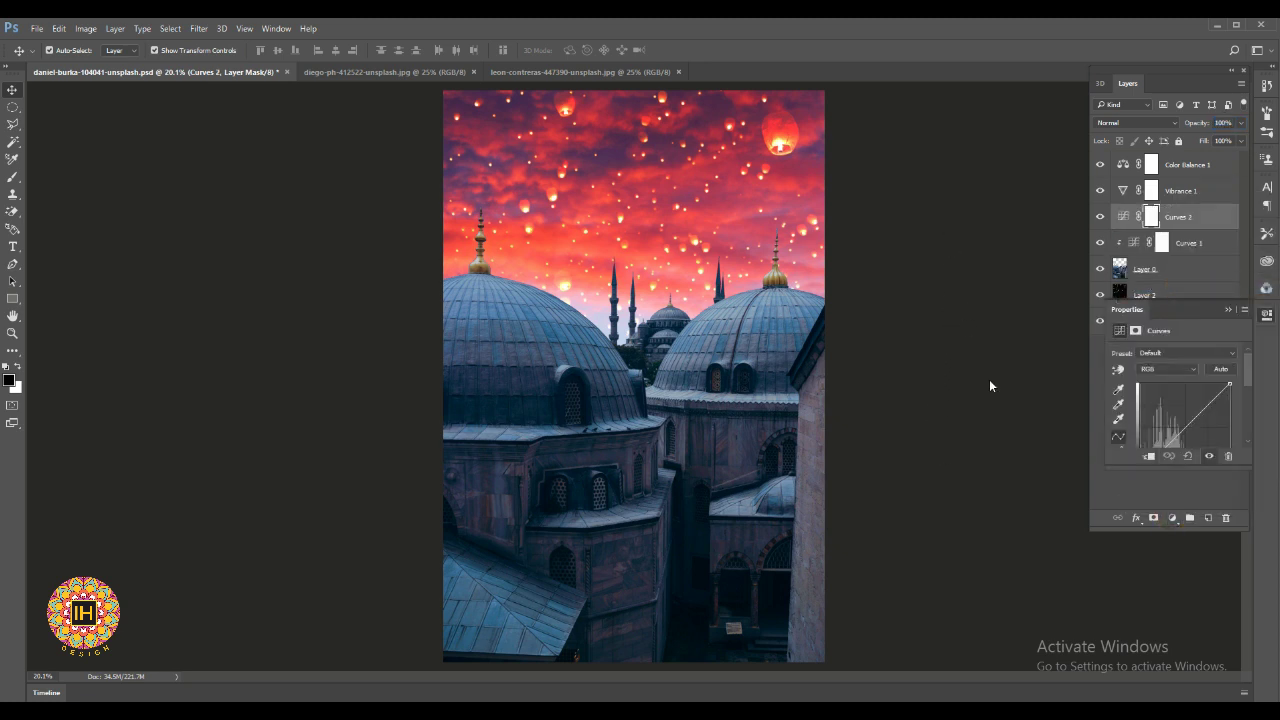
pyautogui.moveTo(1229, 383); pyautogui.dragTo(1229, 406)
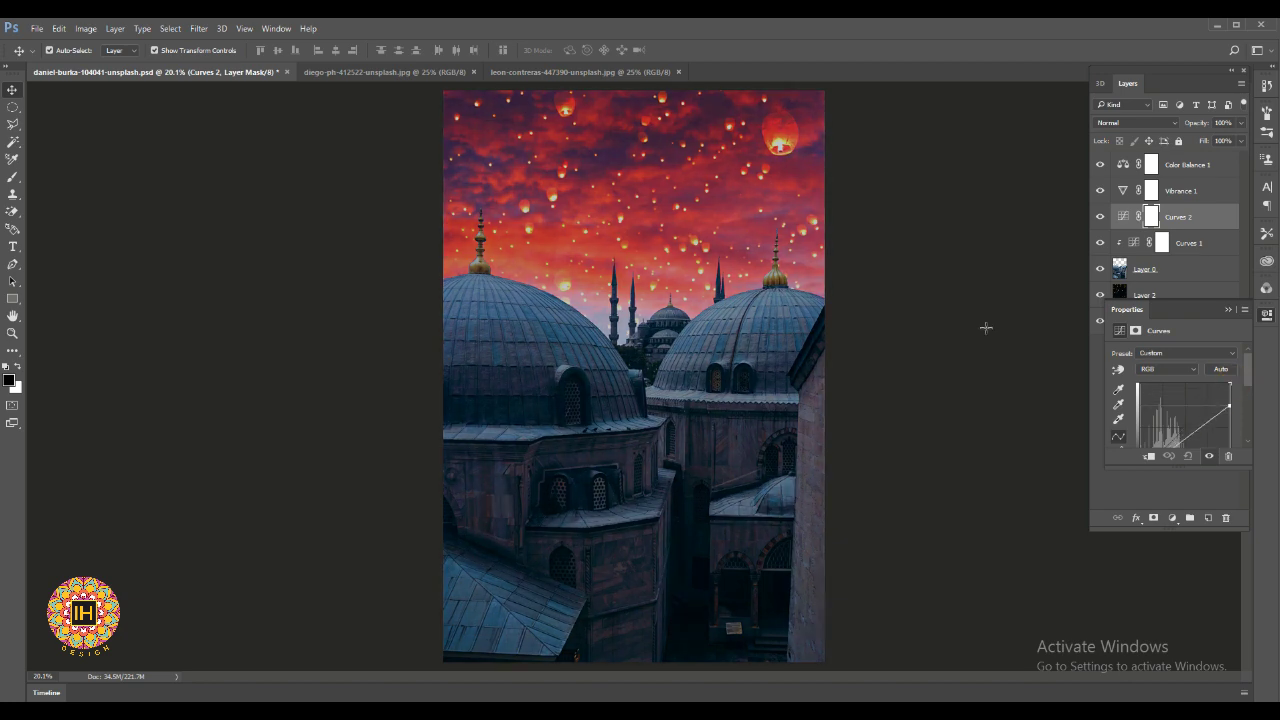
pyautogui.hotkey('shift', 'Down')
pyautogui.hotkey('shift', 'Down')
pyautogui.hotkey('shift', 'Down')
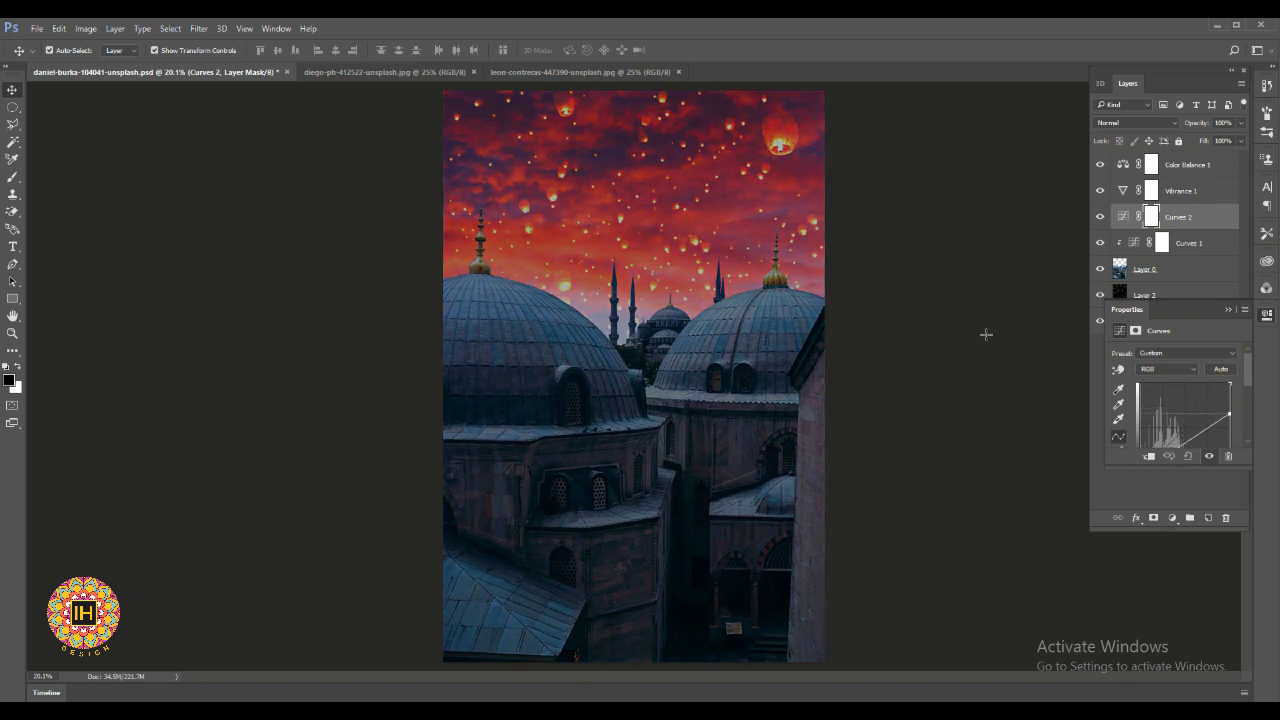
pyautogui.hotkey('shift', 'Up')
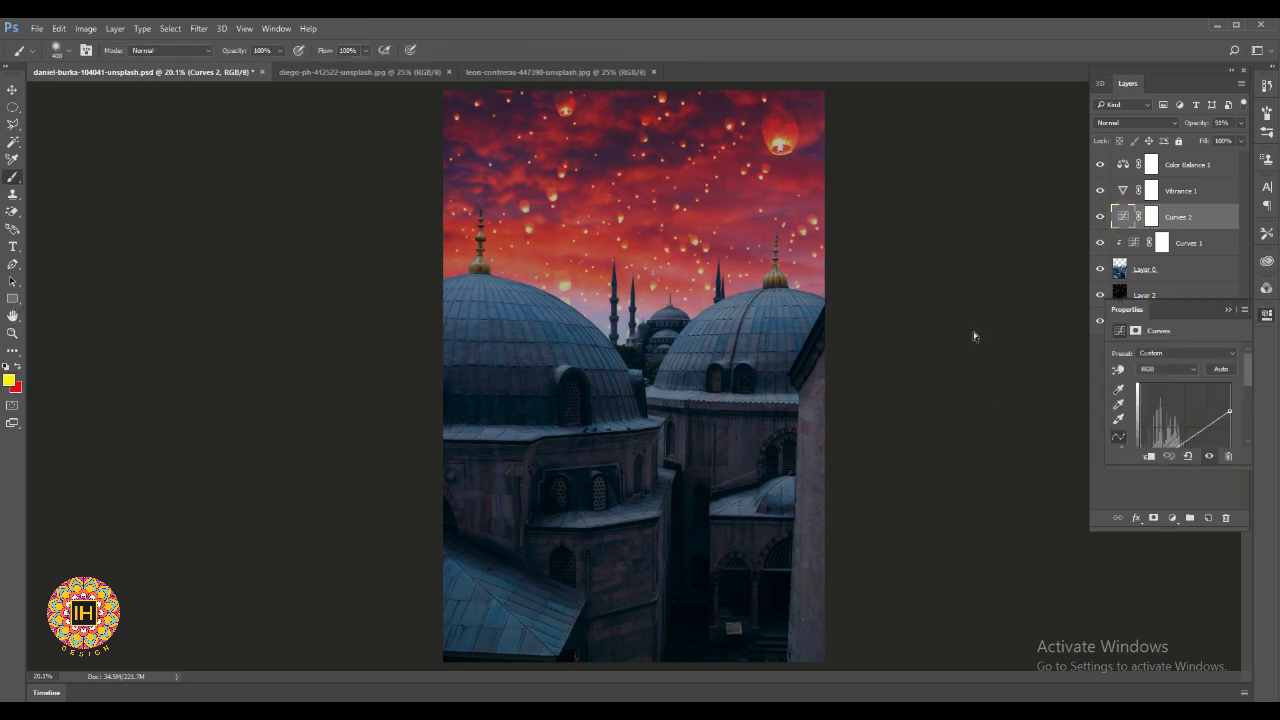
pyautogui.hotkey('shift', 'Up')
pyautogui.hotkey('shift', 'Up')
pyautogui.hotkey('shift', 'Up')
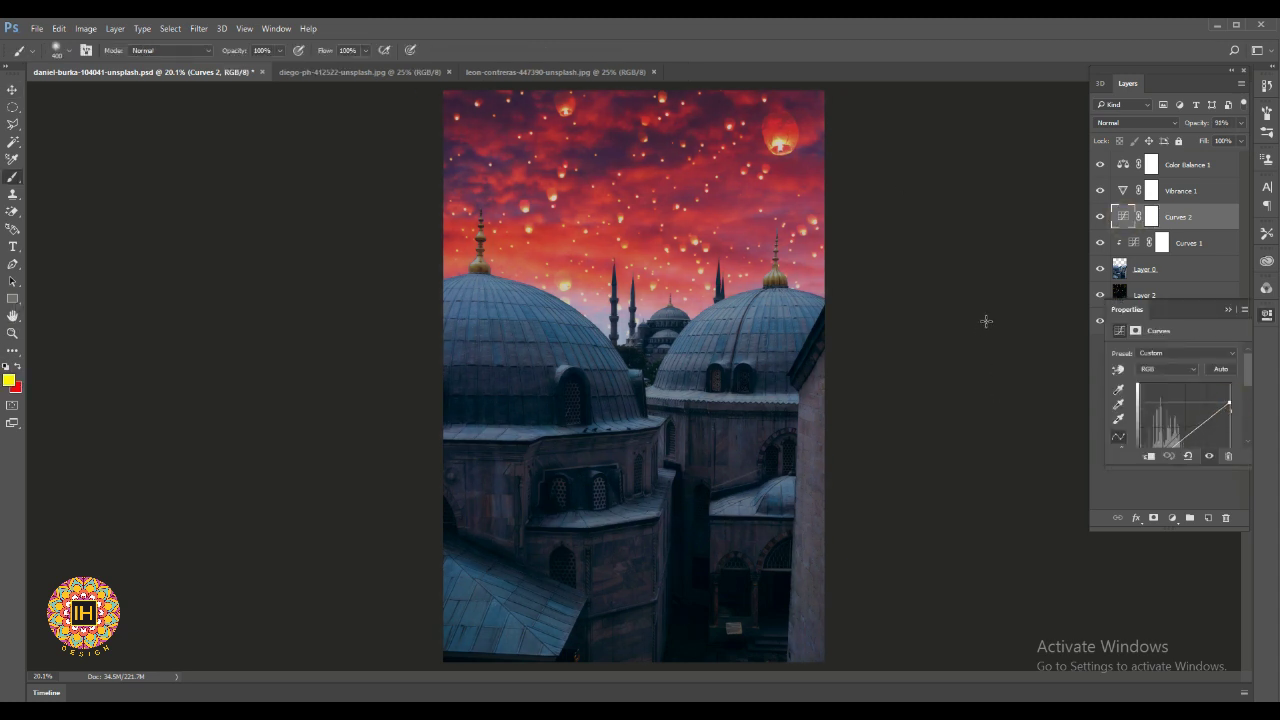
pyautogui.hotkey('shift', 'Up')
pyautogui.hotkey('shift', 'Up')
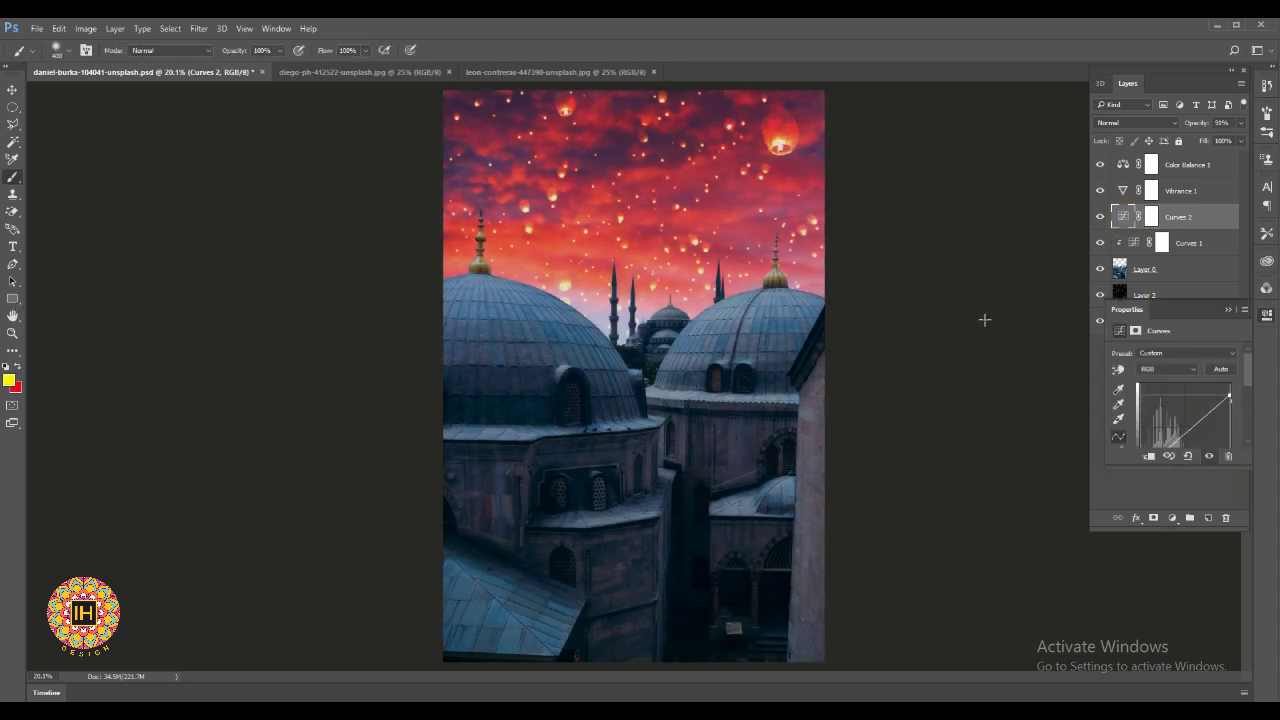
pyautogui.click(980, 252)
pyautogui.click(13, 89)
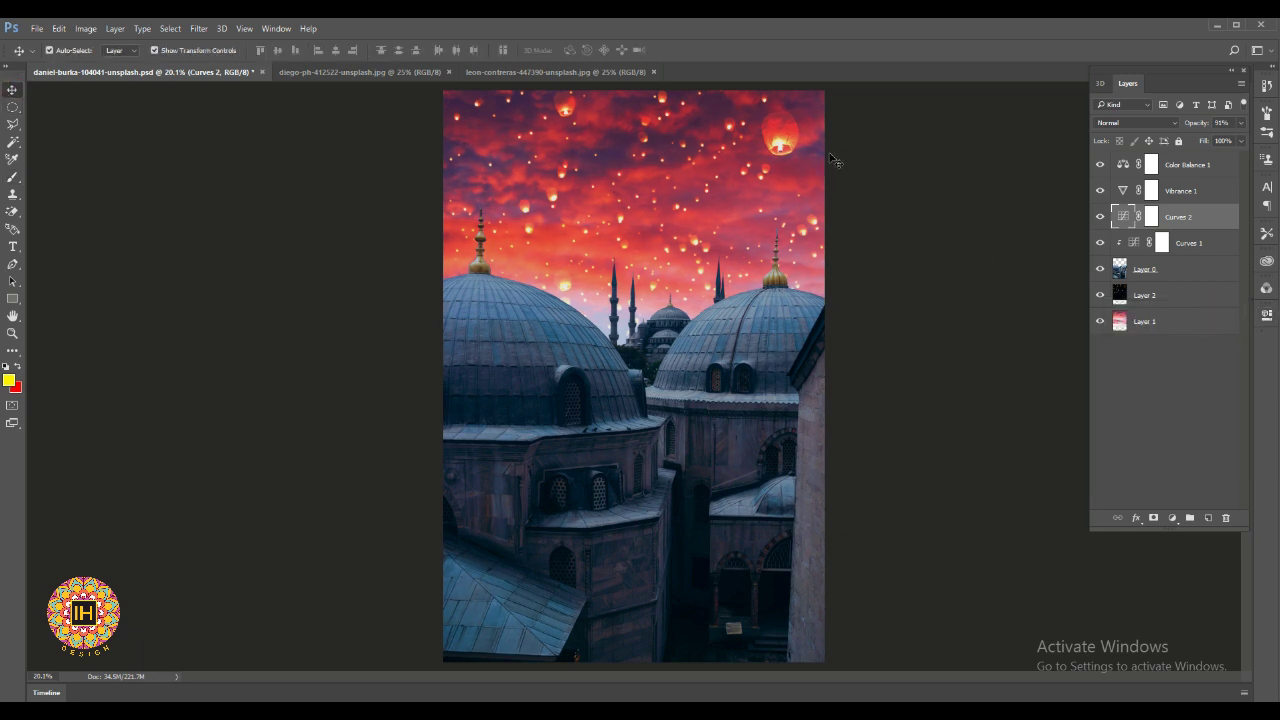
pyautogui.hotkey('alt', ']')
pyautogui.hotkey('alt', ']')
# - Stamp all visible layers into a new top Layer 3 using Apply Image with the merged source
pyautogui.click(1172, 517)
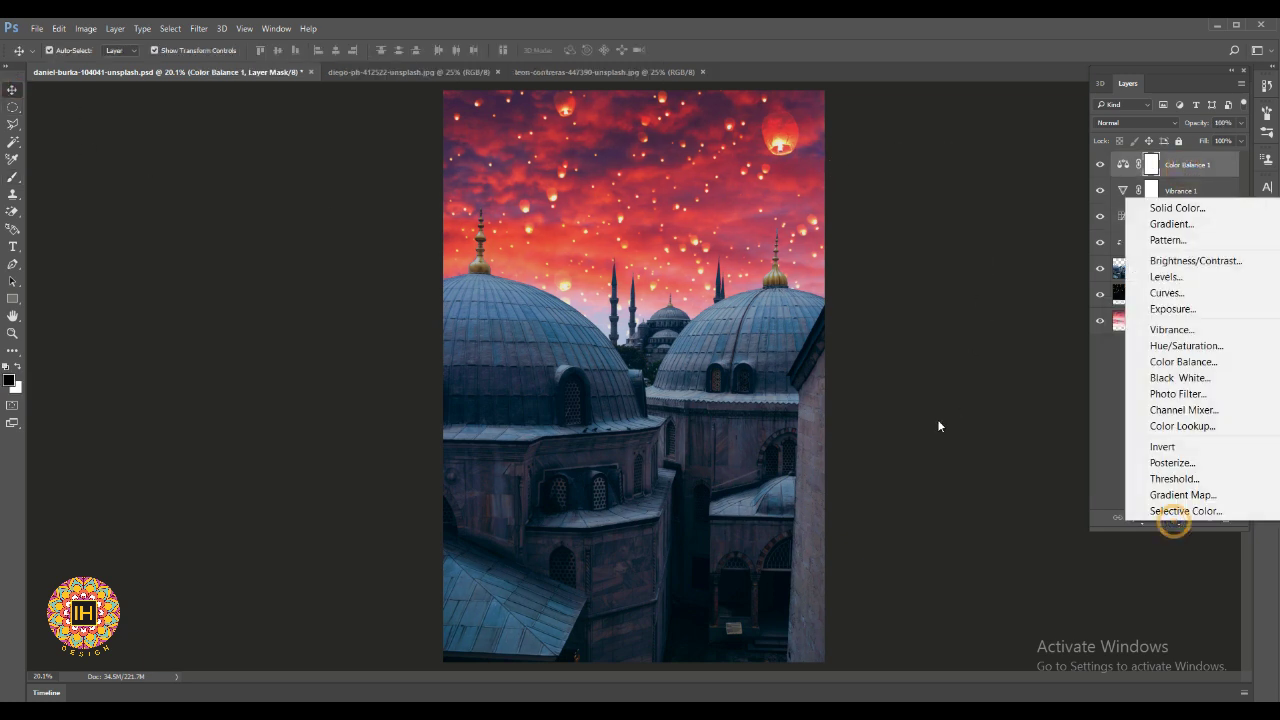
pyautogui.click(1172, 517)
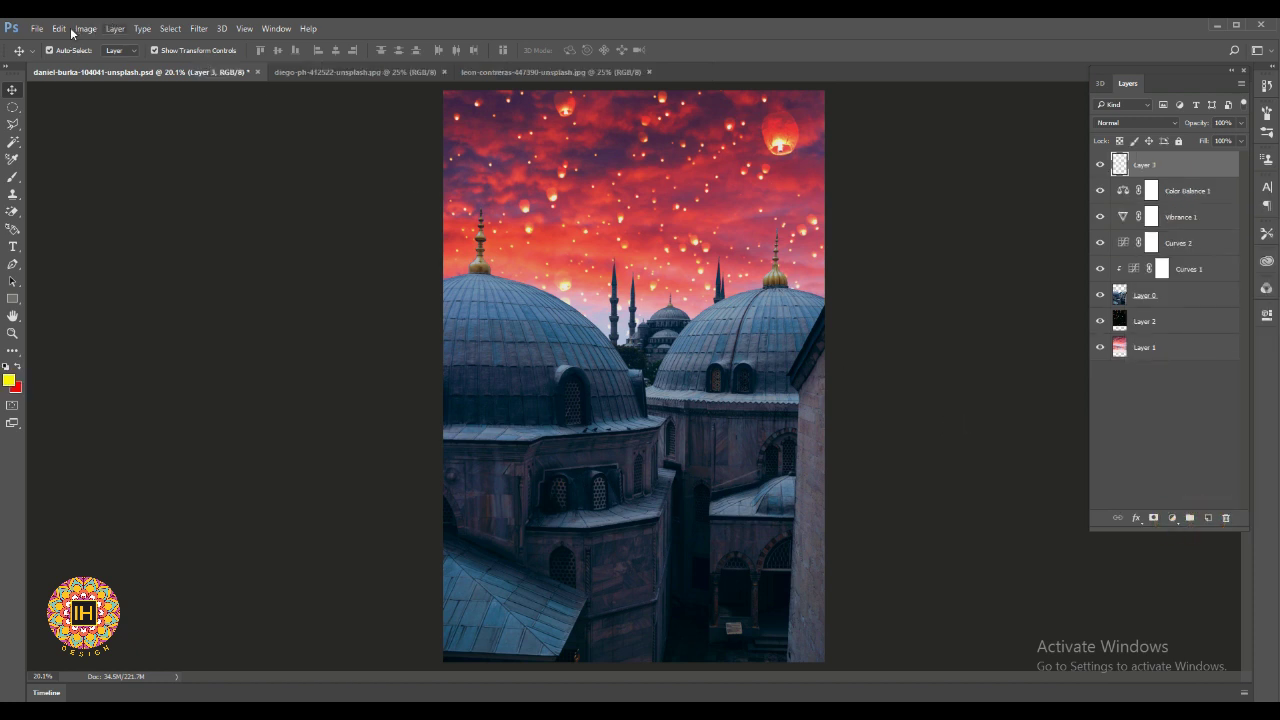
pyautogui.click(80, 30)
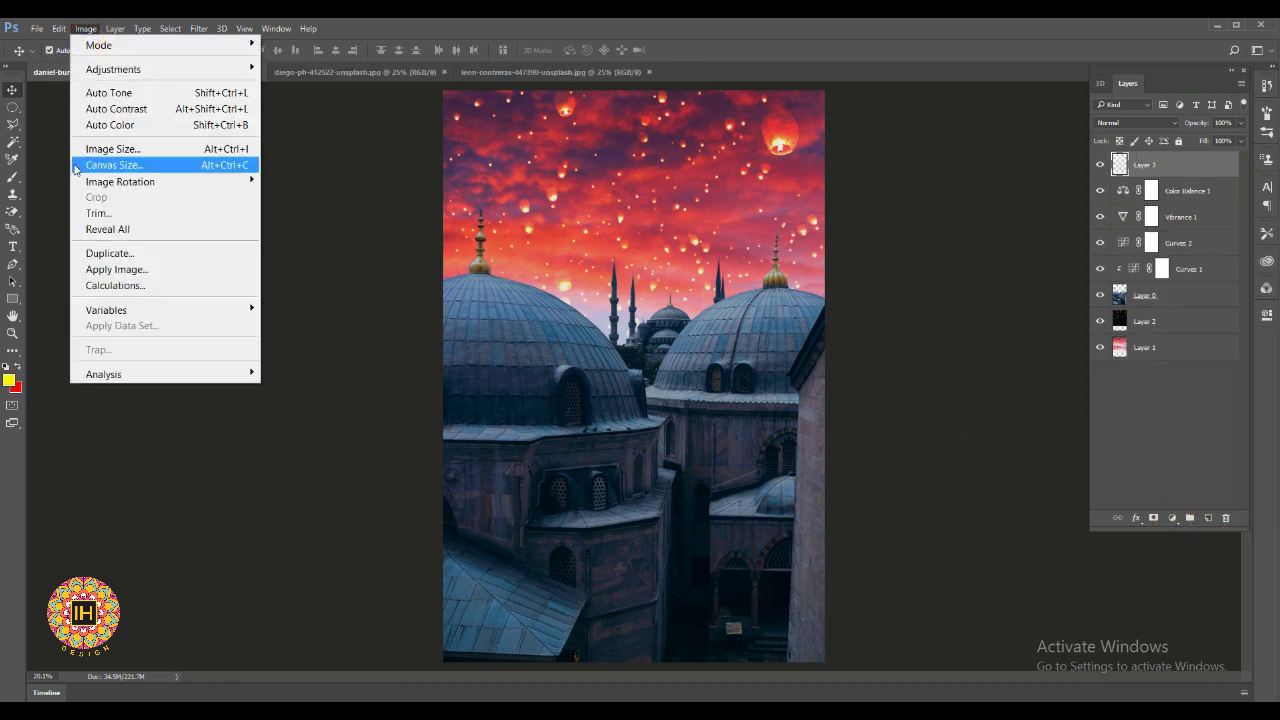
pyautogui.click(100, 269)
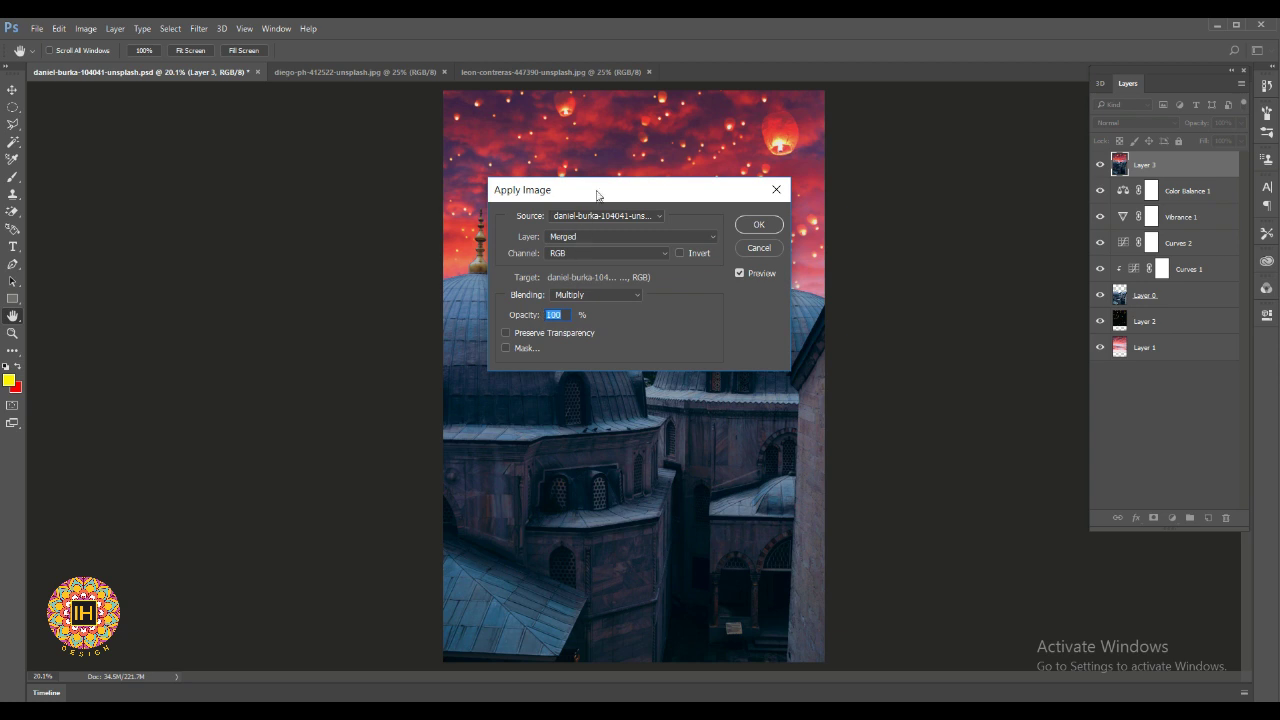
pyautogui.press('Return')
pyautogui.click(12, 90)
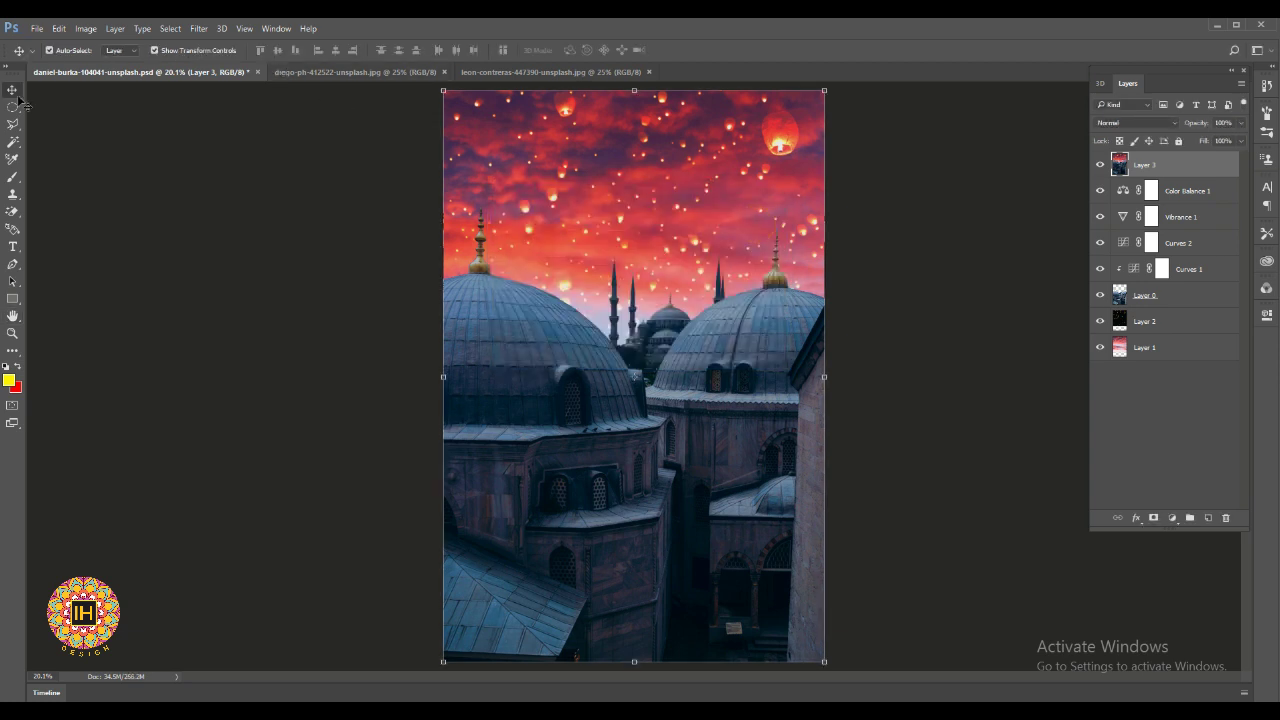
pyautogui.click(199, 30)
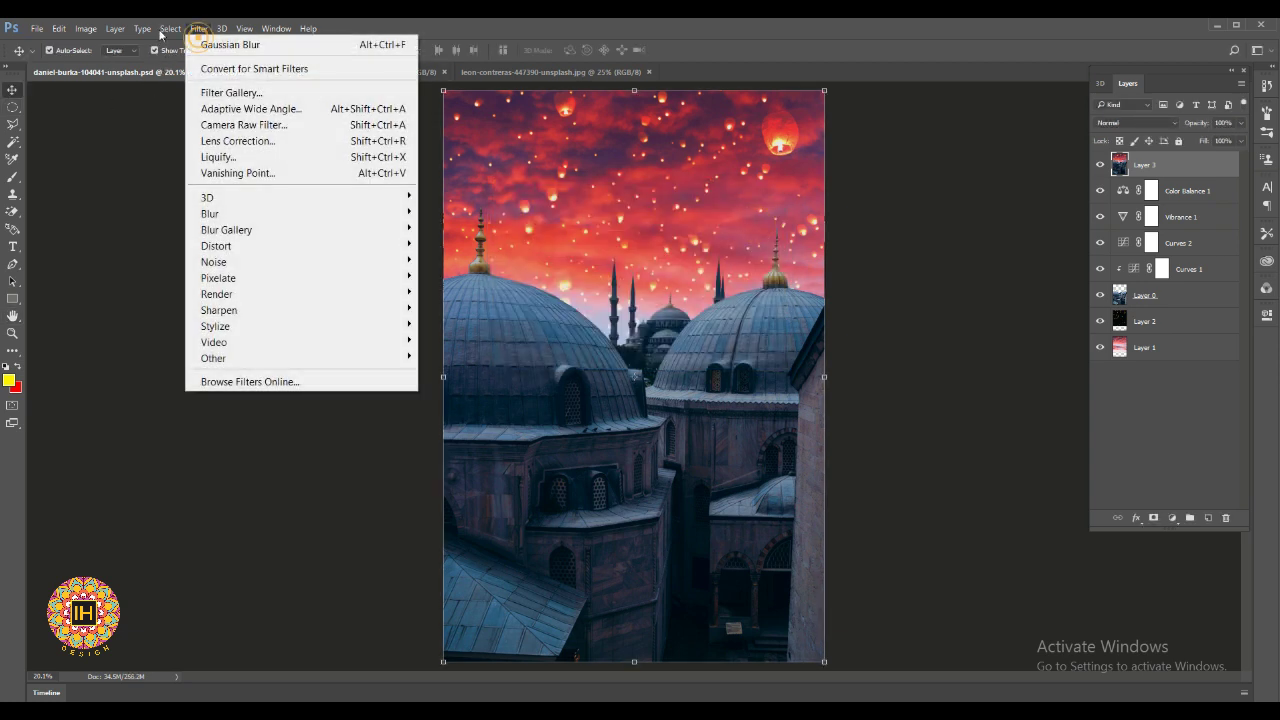
# - In the Camera Raw Filter, set Exposure to +0.20 and Contrast to +2
pyautogui.click(288, 124)
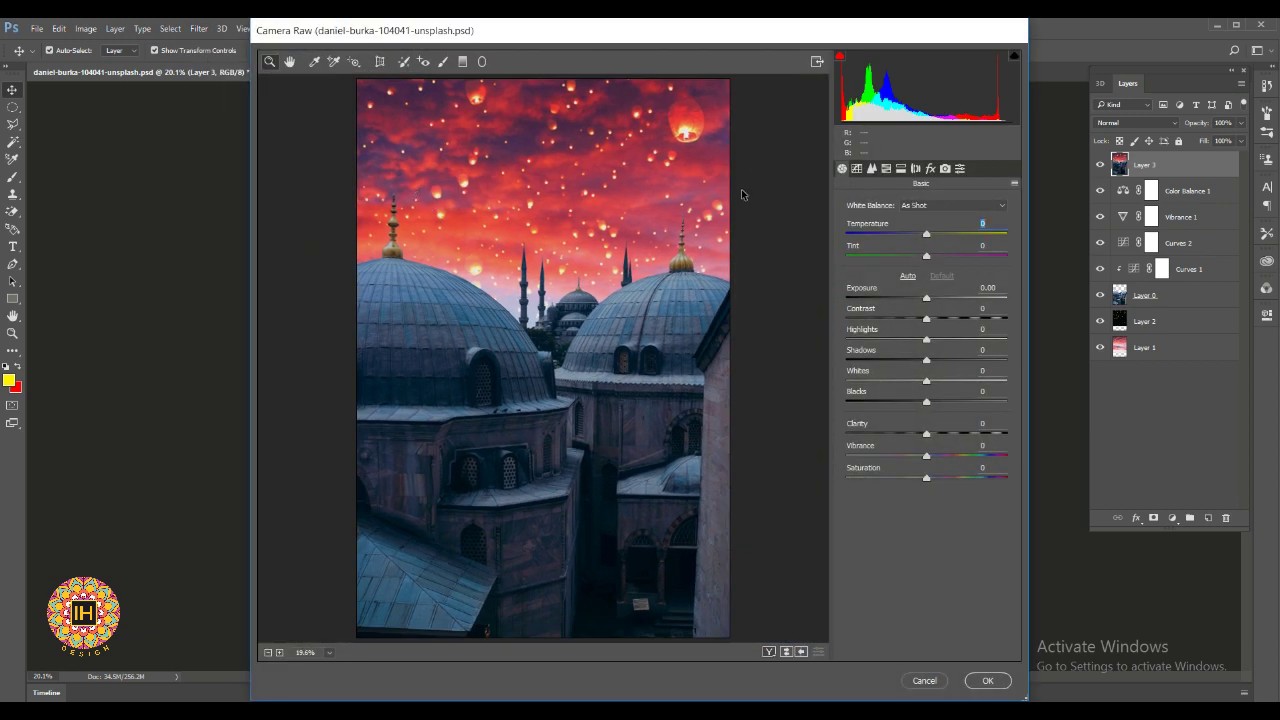
pyautogui.hotkey('shift', 'Down')
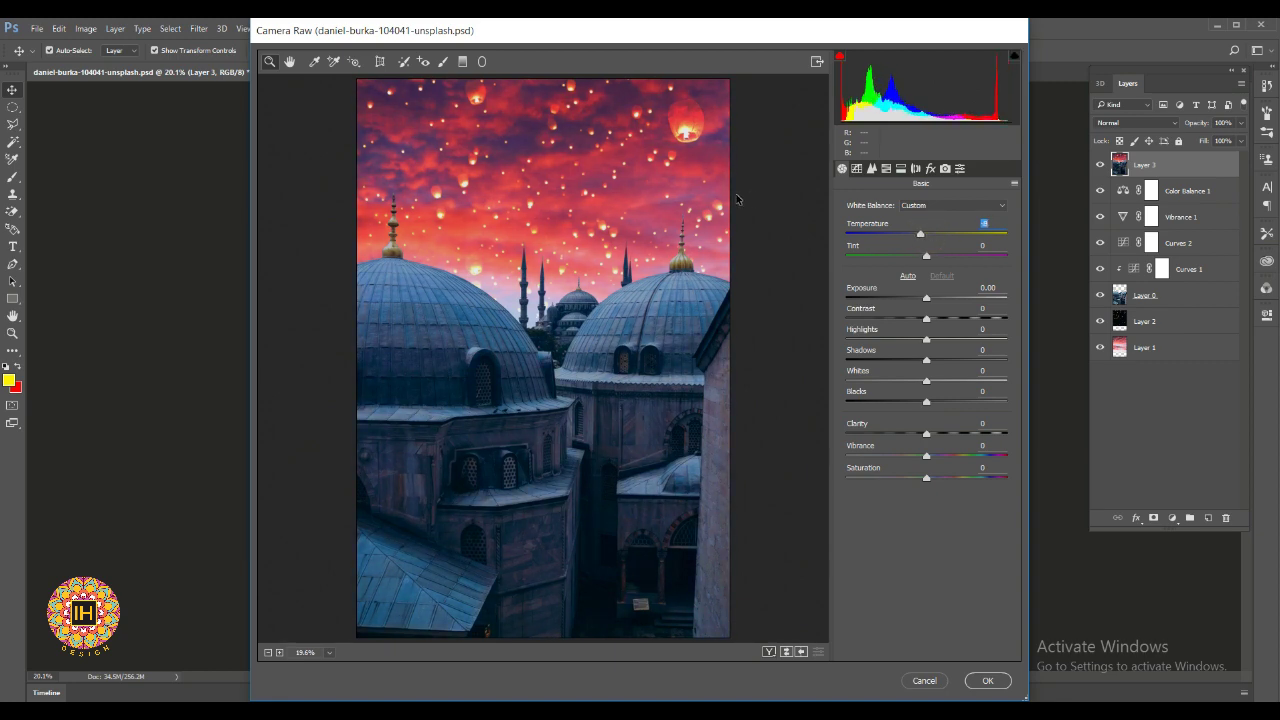
pyautogui.hotkey('shift', 'Up')
pyautogui.moveTo(926, 297); pyautogui.dragTo(918, 297)
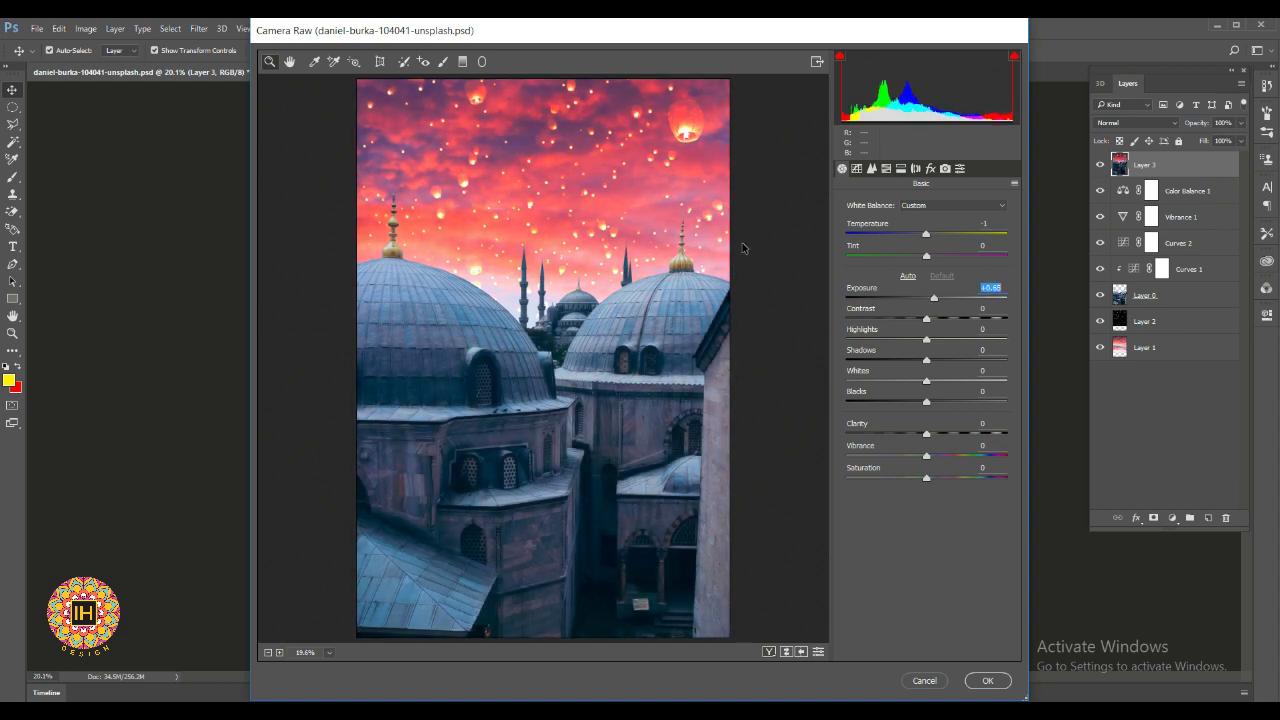
pyautogui.press('Up')
pyautogui.press('Up')
pyautogui.press('Up')
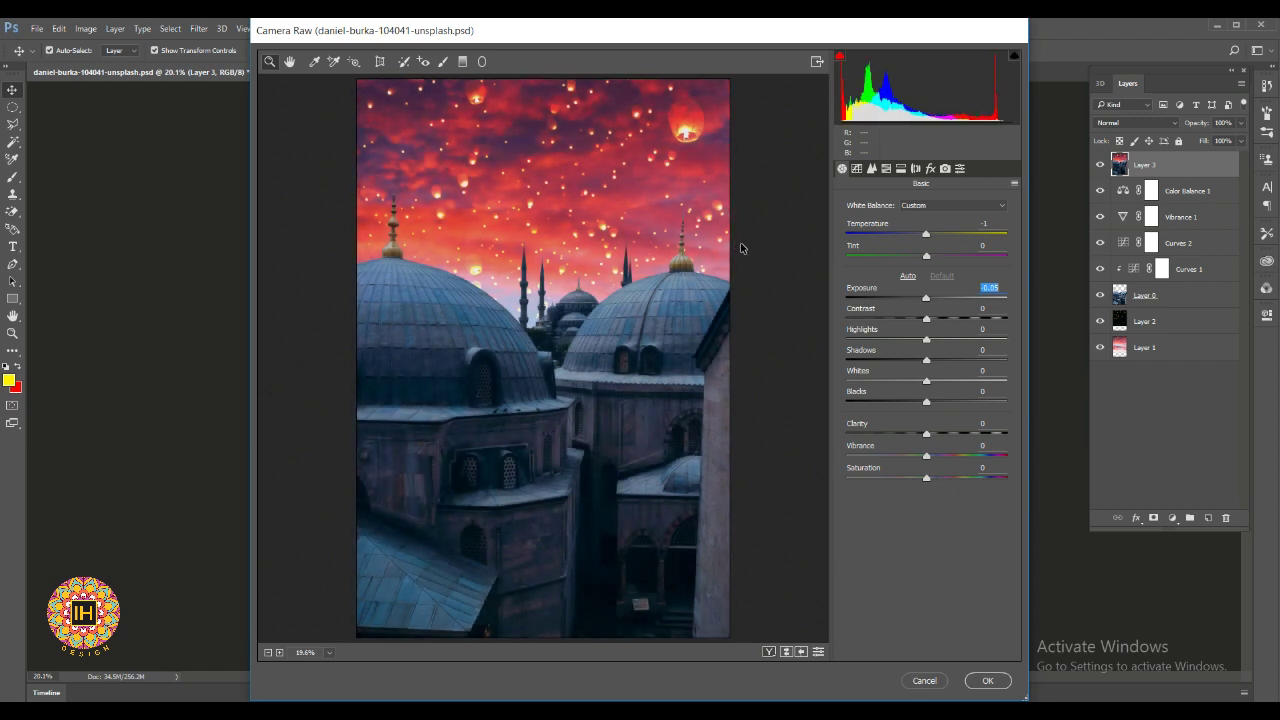
pyautogui.press('Tab')
pyautogui.press('Up')
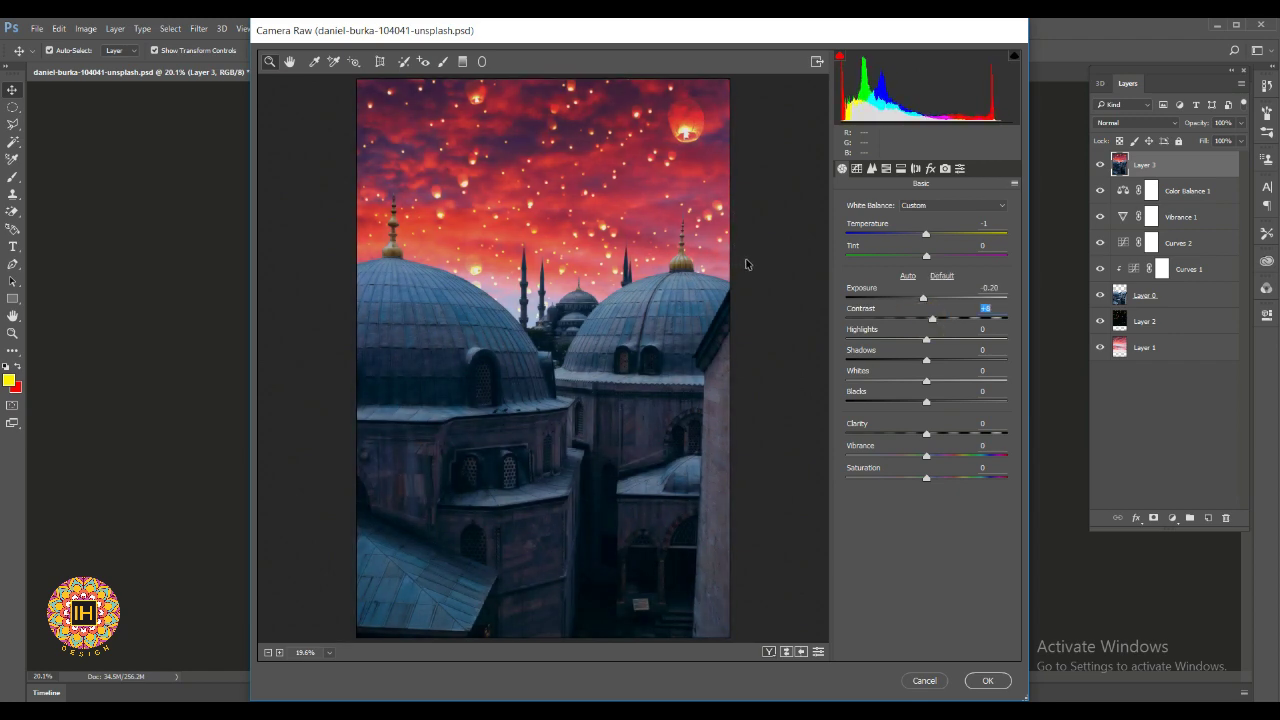
pyautogui.press('Up')
pyautogui.moveTo(923, 297); pyautogui.dragTo(938, 297)
pyautogui.press('Down')
pyautogui.press('Down')
pyautogui.press('Down')
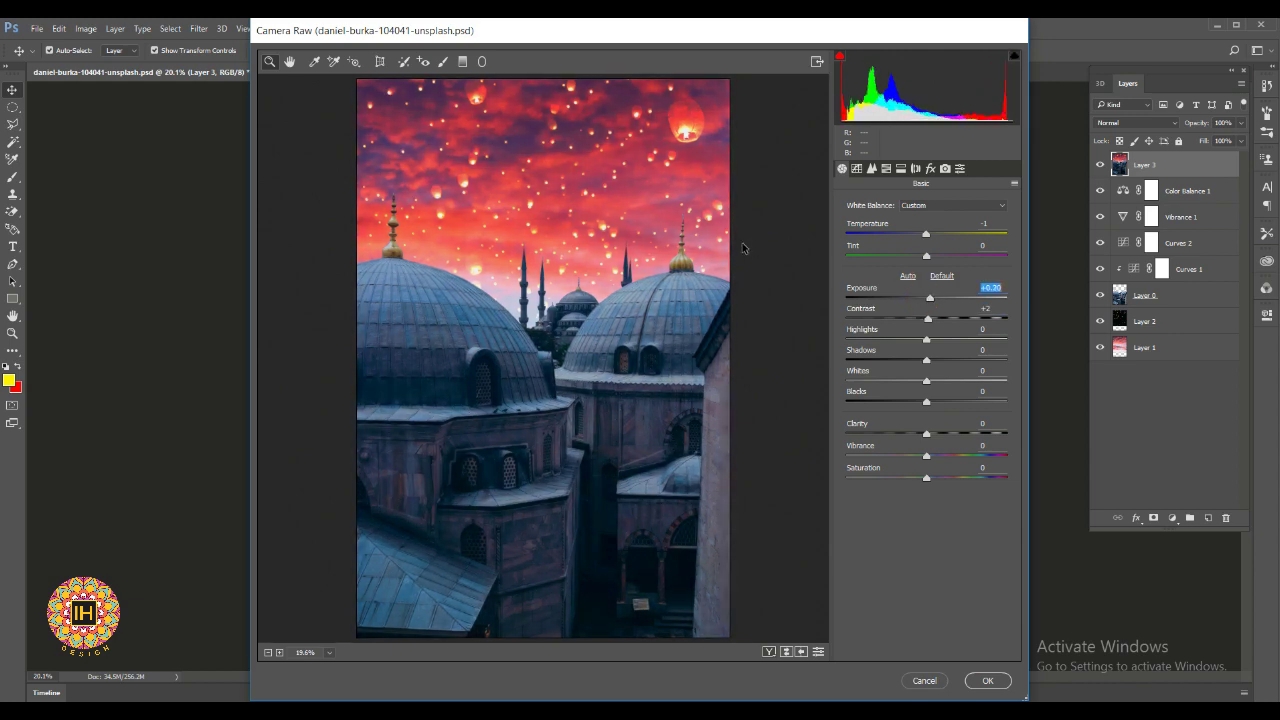
# - Set Tint to -3 and raise Clarity to about +48
pyautogui.hotkey('shift', 'Tab')
pyautogui.press('Up')
pyautogui.press('Up')
pyautogui.press('Up')
pyautogui.press('Up')
pyautogui.press('Down')
pyautogui.press('Down')
pyautogui.press('Down')
pyautogui.press('Tab')
pyautogui.press('Tab')
pyautogui.press('Tab')
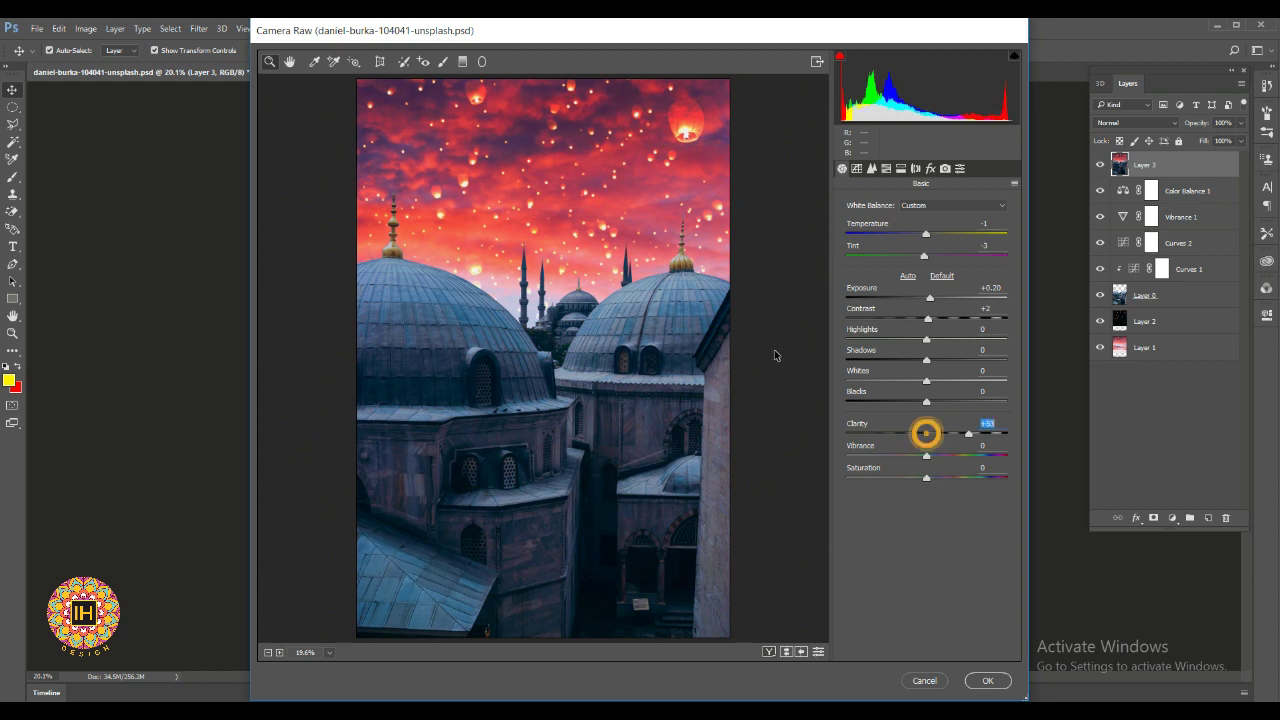
pyautogui.hotkey('shift', 'Up')
pyautogui.hotkey('shift', 'Up')
pyautogui.hotkey('shift', 'Up')
pyautogui.press('Up')
pyautogui.press('Up')
pyautogui.press('Up')
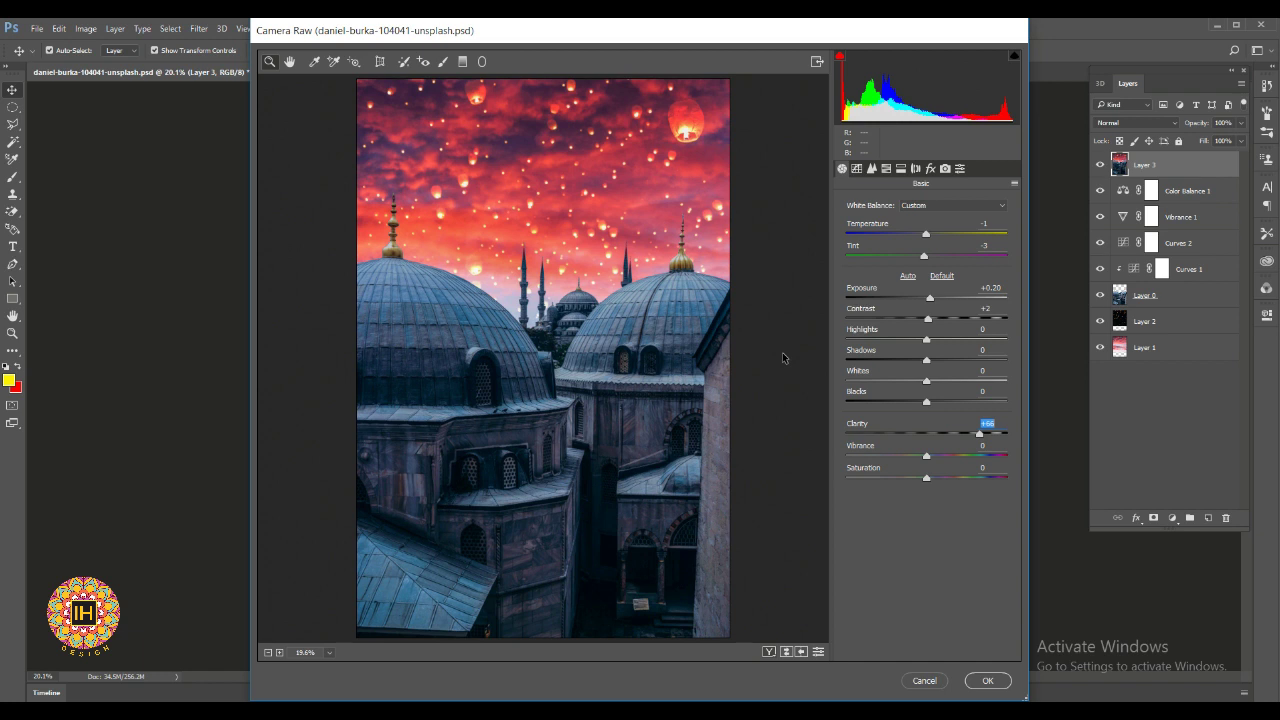
pyautogui.press('Down')
pyautogui.press('Down')
pyautogui.press('Down')
pyautogui.press('Down')
pyautogui.press('Down')
pyautogui.press('Down')
pyautogui.press('Down')
pyautogui.press('Down')
pyautogui.press('Down')
# - Set Blacks to -46 and Highlights to about -18
pyautogui.moveTo(926, 401); pyautogui.dragTo(878, 401)
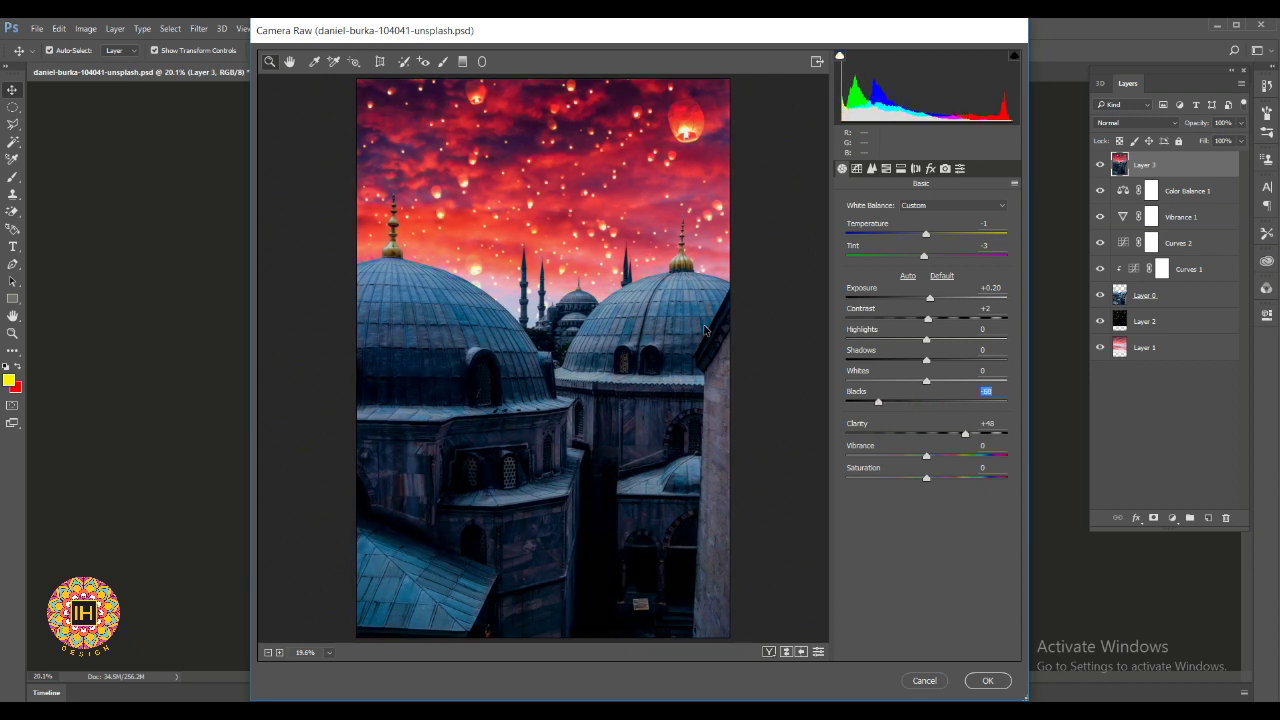
pyautogui.press('Up')
pyautogui.press('Up')
pyautogui.press('Up')
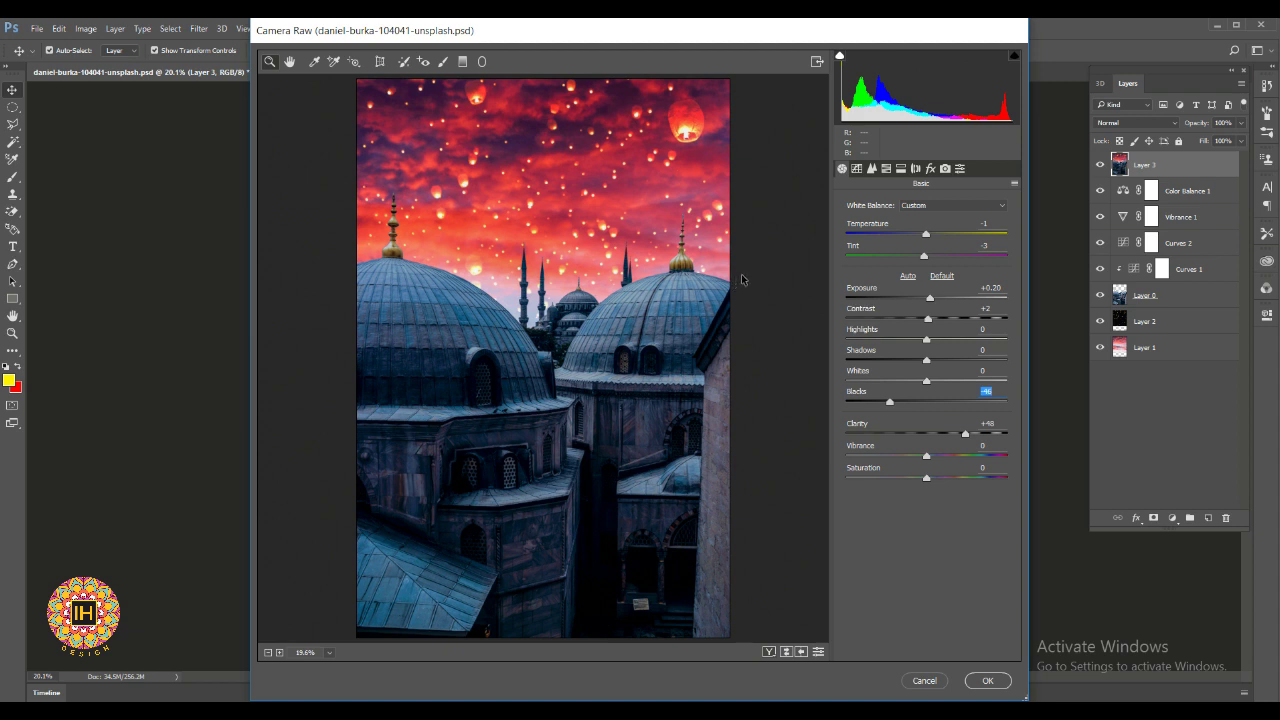
pyautogui.hotkey('shift', 'Tab')
pyautogui.hotkey('shift', 'Tab')
pyautogui.hotkey('shift', 'Tab')
pyautogui.write('-28')
pyautogui.press('Return')
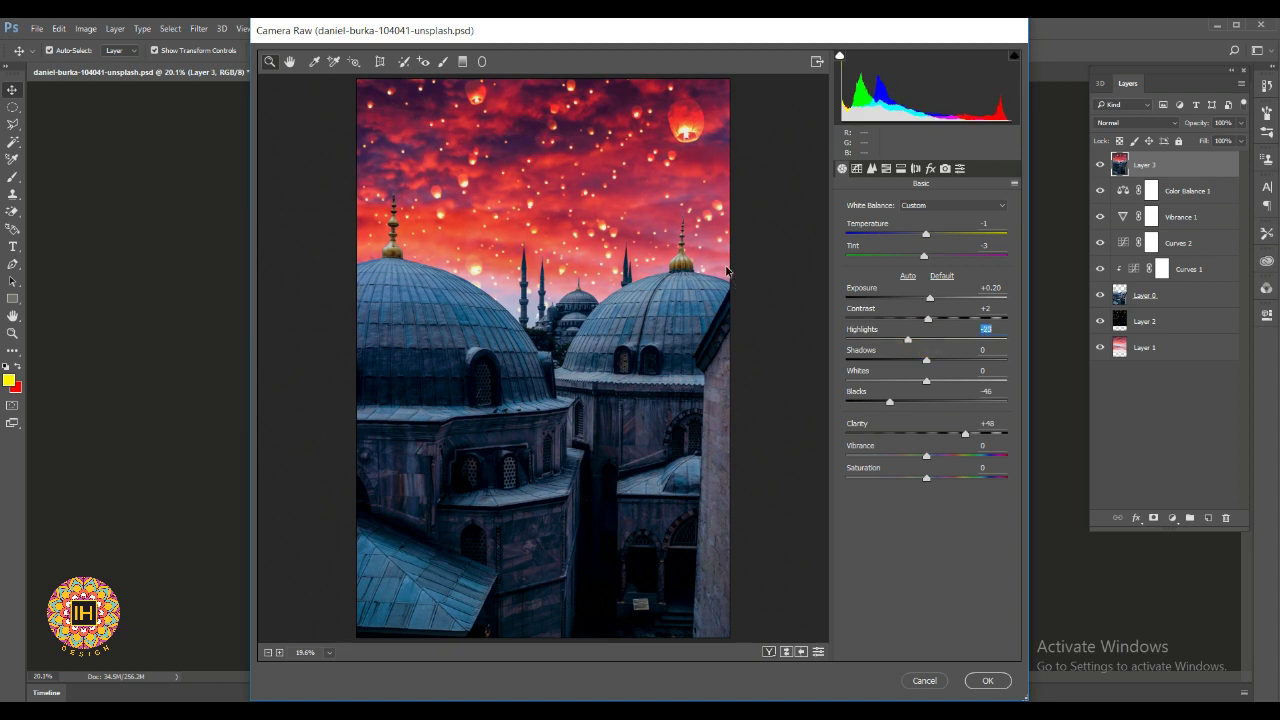
pyautogui.hotkey('shift', 'Up')
# - Commit the Camera Raw grade to Layer 3 and close the dialog
pyautogui.press('Return')
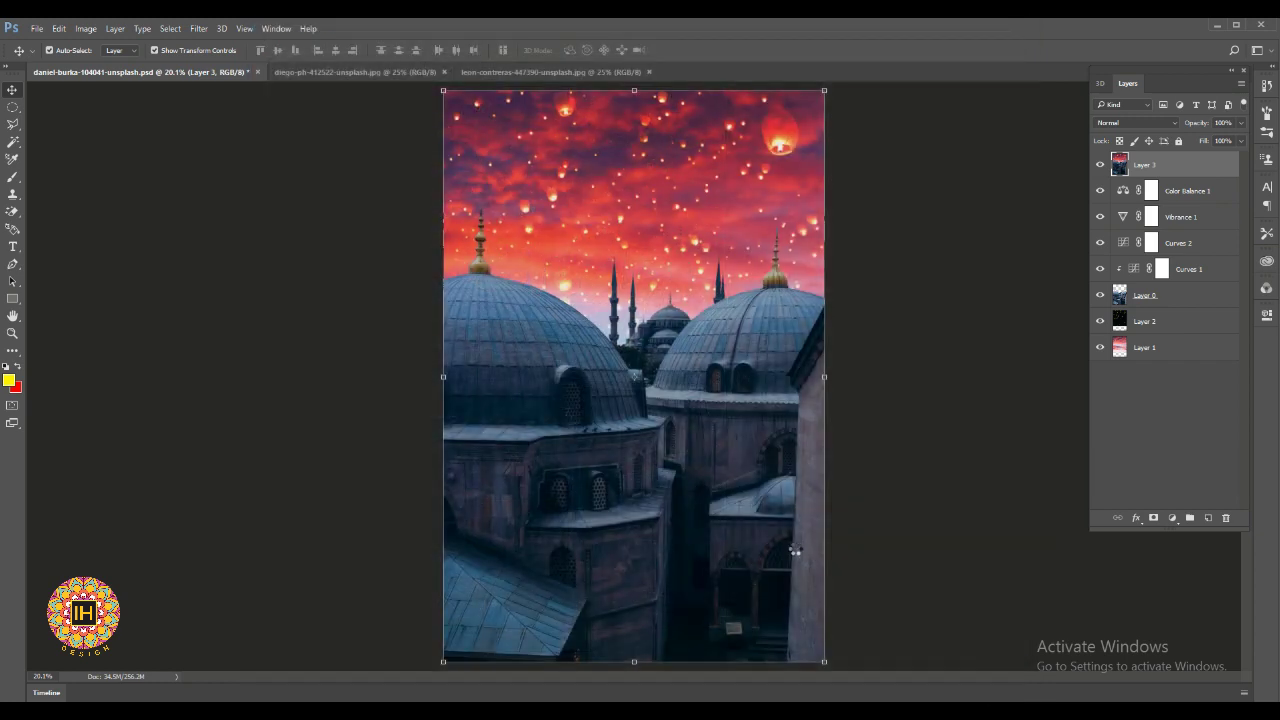